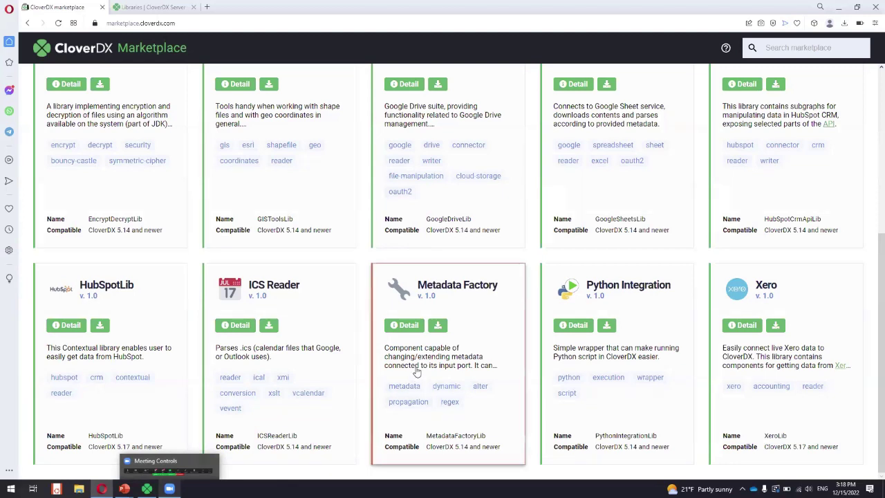
# Step: Browse the library cards on the CloverDX Marketplace page, including Hubspot CRM API and HubSpotLib
pyautogui.scroll(2, 417, 372)
pyautogui.scroll(3, 417, 372)
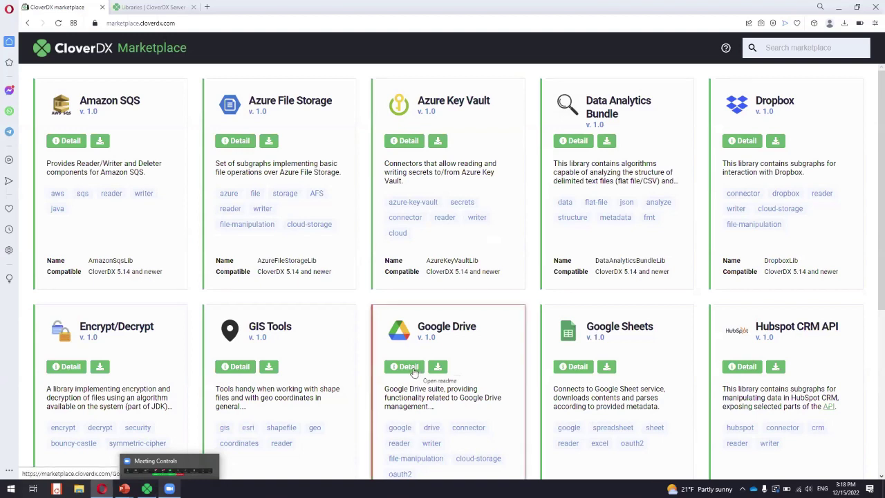
pyautogui.scroll(-4, 413, 371)
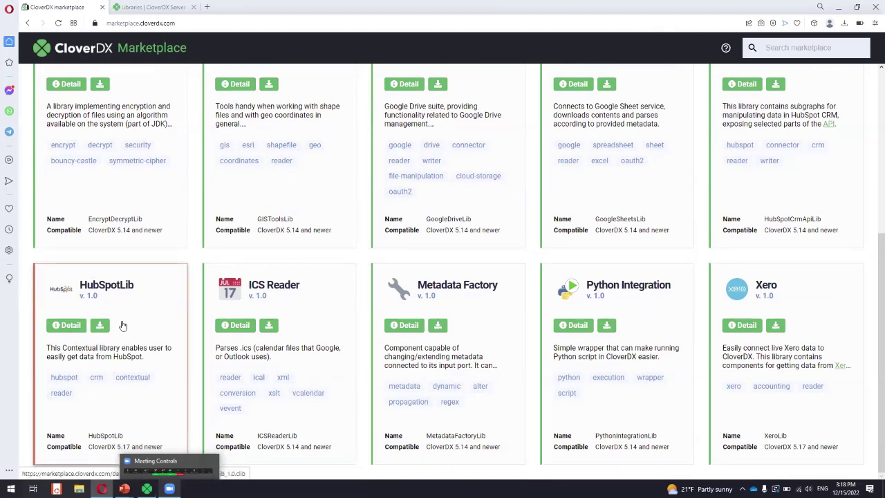
pyautogui.scroll(1, 371, 300)
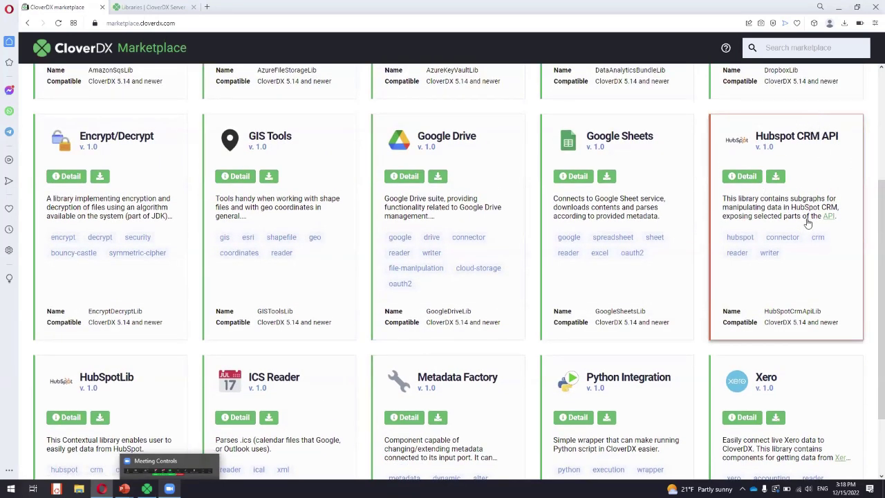
pyautogui.scroll(-1, 777, 271)
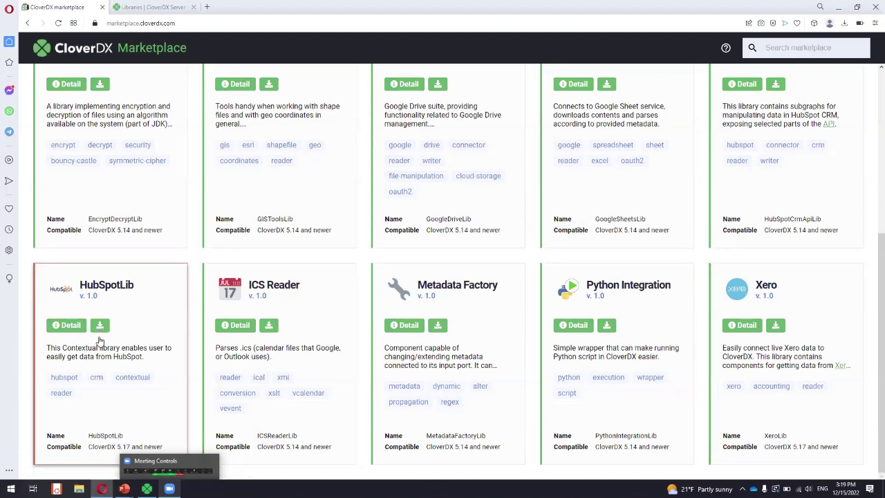
# Step: Switch to the server's Libraries page and install GISToolsLib from the CloverDX Marketplace repository
pyautogui.click(153, 9)
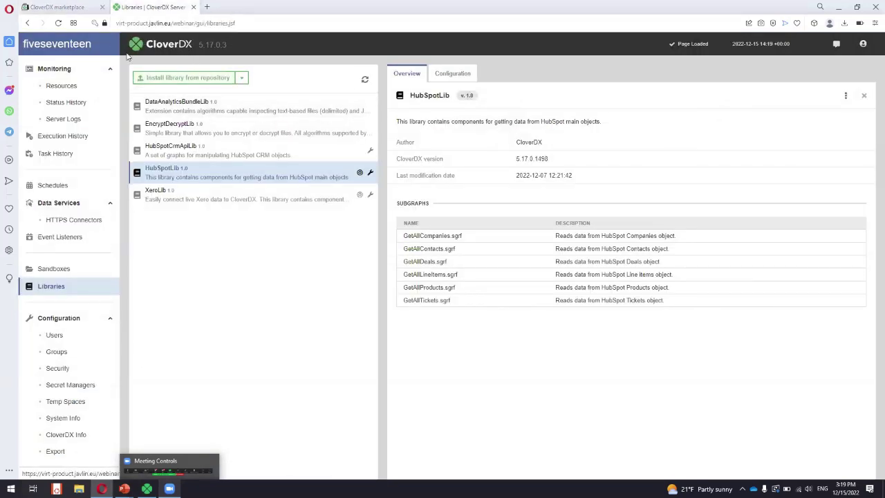
pyautogui.click(243, 80)
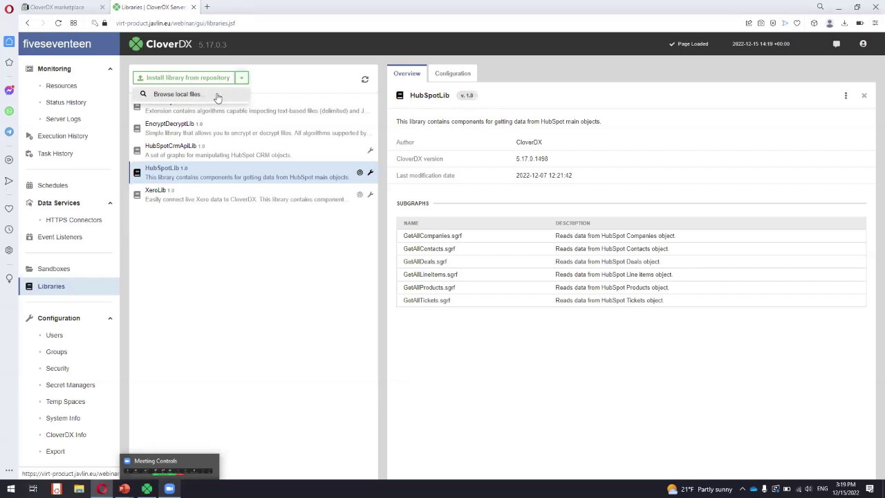
pyautogui.click(285, 78)
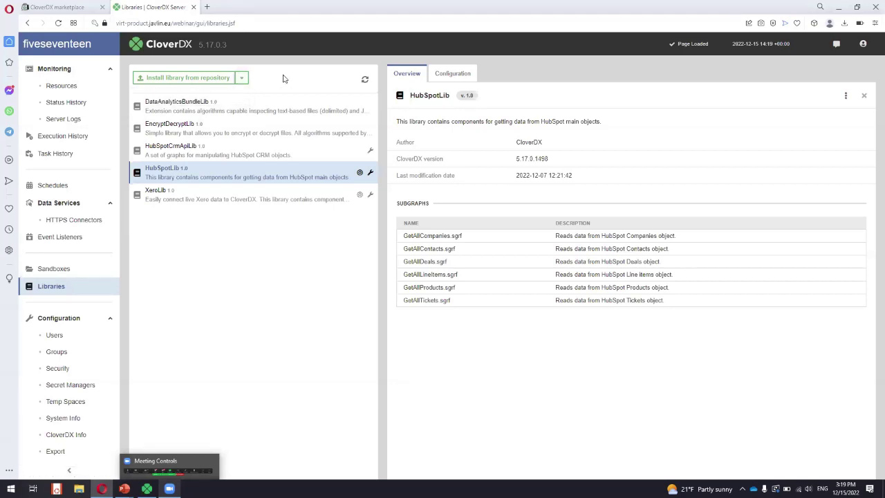
pyautogui.click(176, 81)
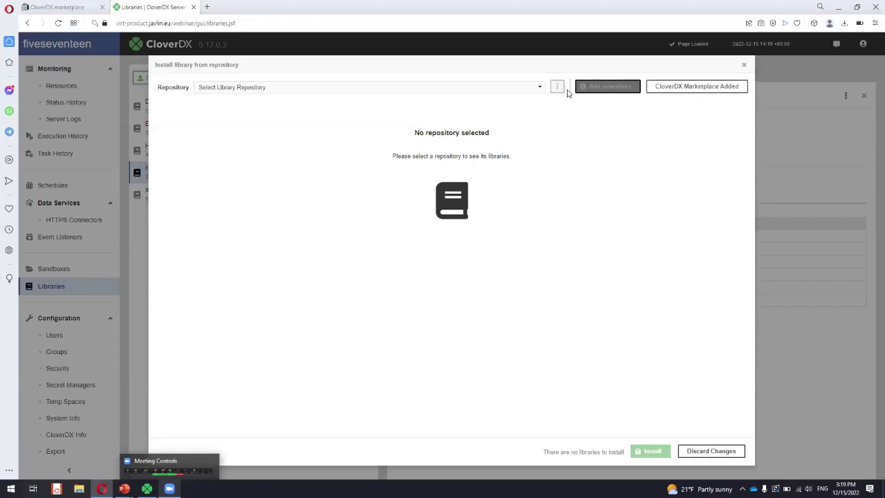
pyautogui.click(541, 90)
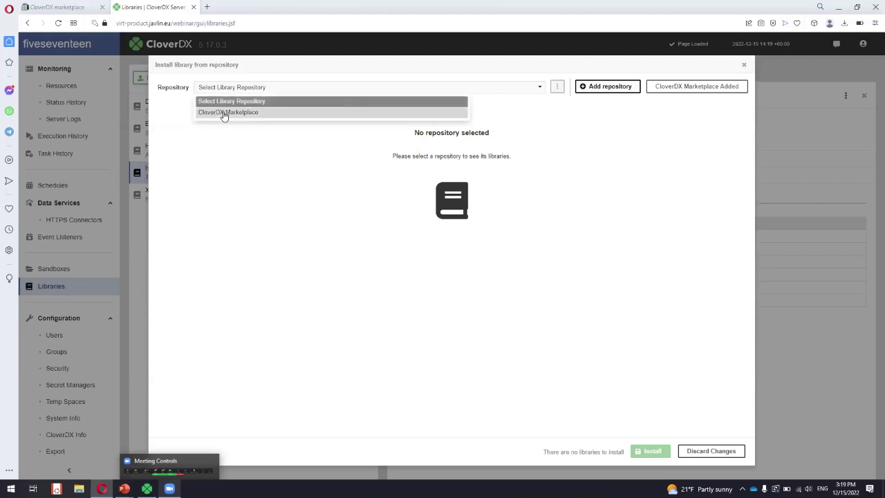
pyautogui.click(223, 112)
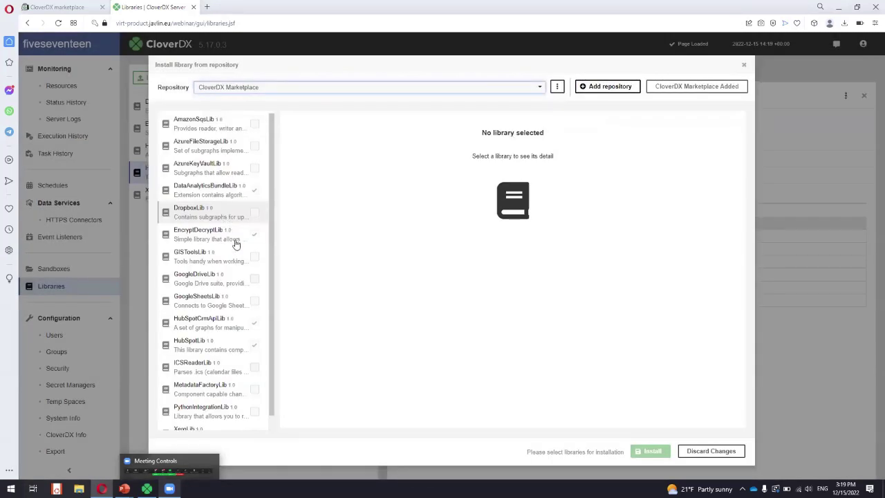
pyautogui.click(254, 258)
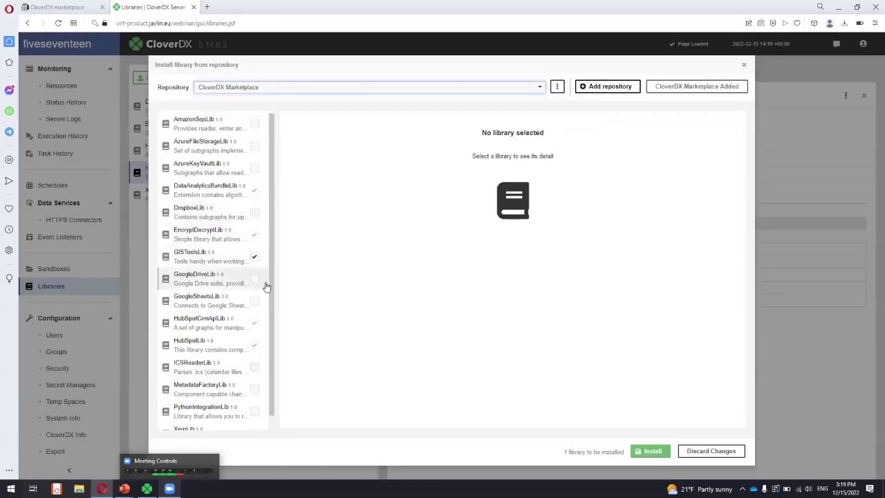
pyautogui.click(654, 451)
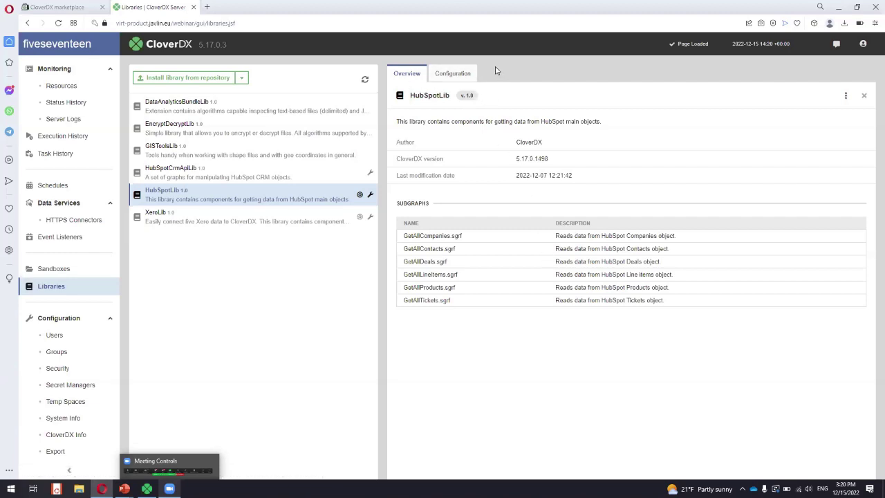
# Step: View the documentation of EncryptDecryptLib and the configuration parameters of HubSpotLib
pyautogui.click(265, 140)
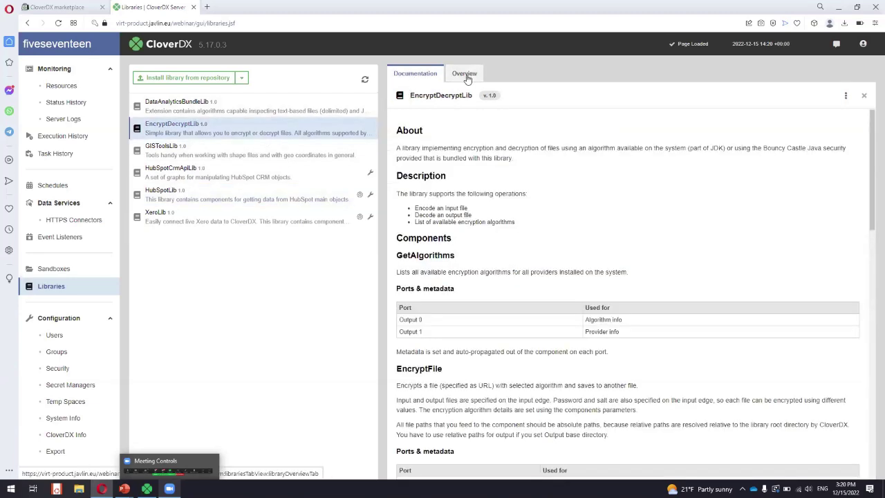
pyautogui.click(229, 200)
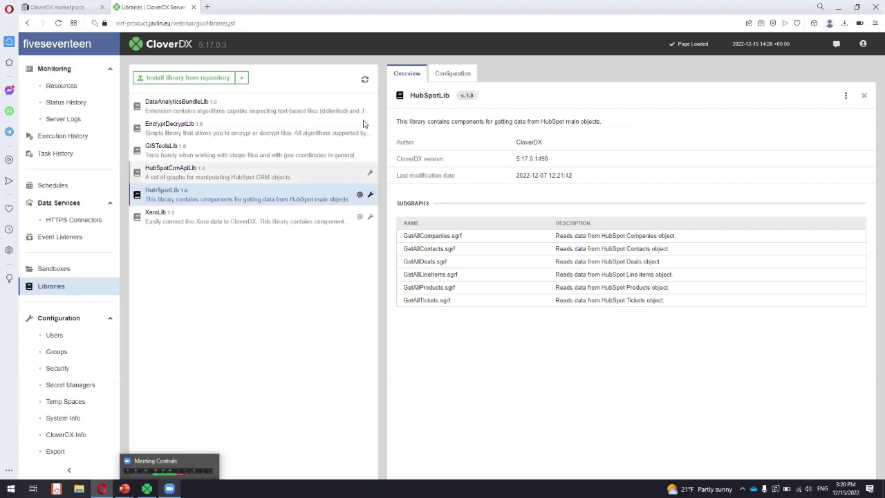
pyautogui.click(452, 74)
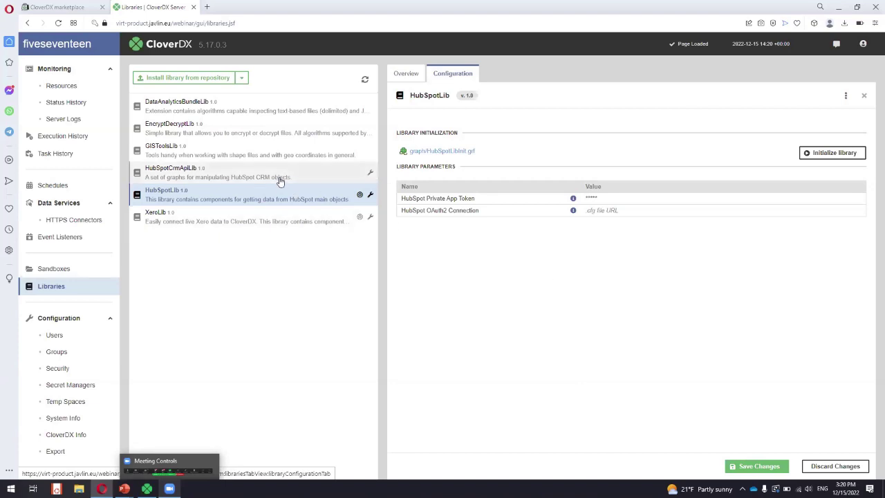
# Step: Read through the HubSpotCrmApiLib documentation down to its requirements and authorization sections
pyautogui.click(280, 179)
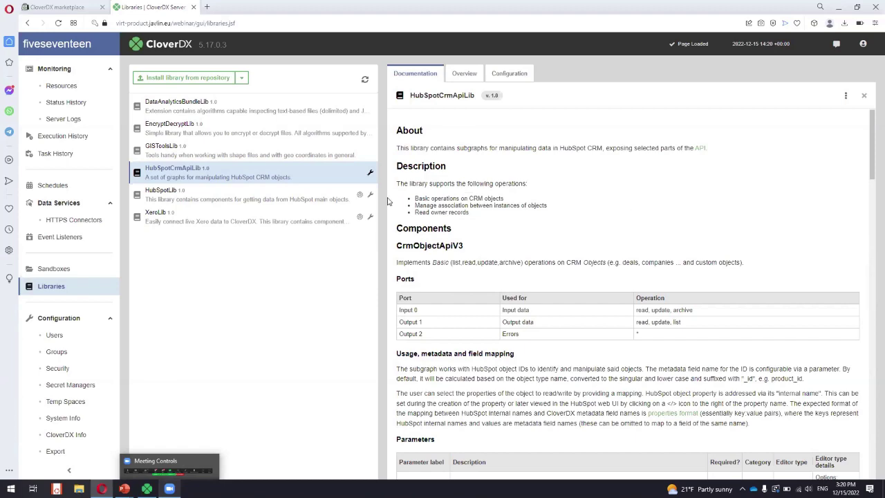
pyautogui.scroll(-3, 567, 242)
pyautogui.scroll(-10, 567, 242)
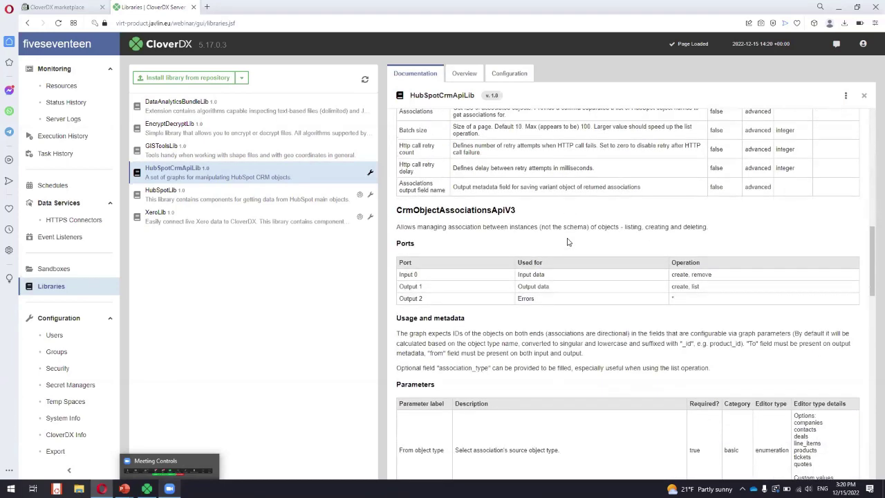
pyautogui.scroll(-5, 567, 241)
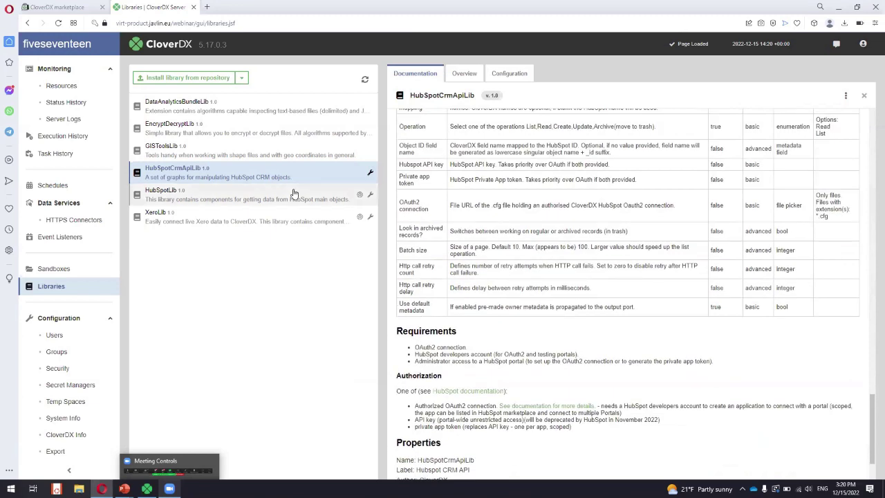
# Step: Open the execution history of HubSpotLib's initialization graph and examine the full job hierarchy of its HubSpotLibInit.grf run
pyautogui.click(230, 194)
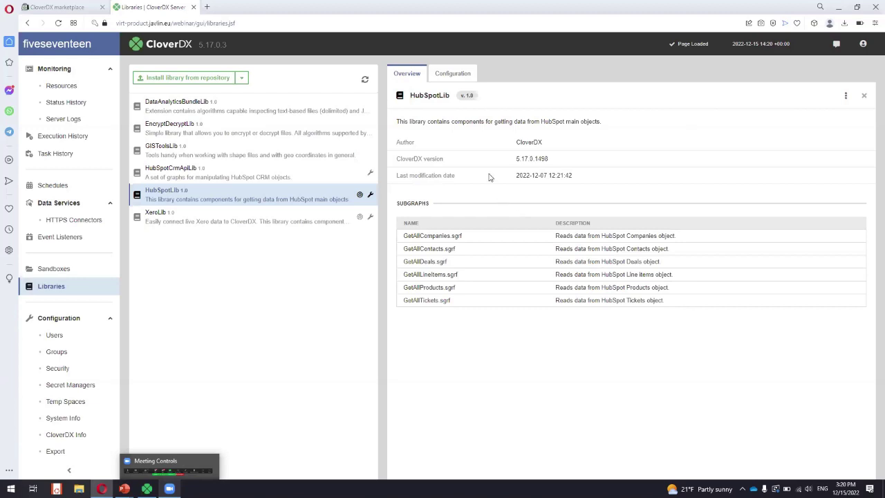
pyautogui.click(458, 74)
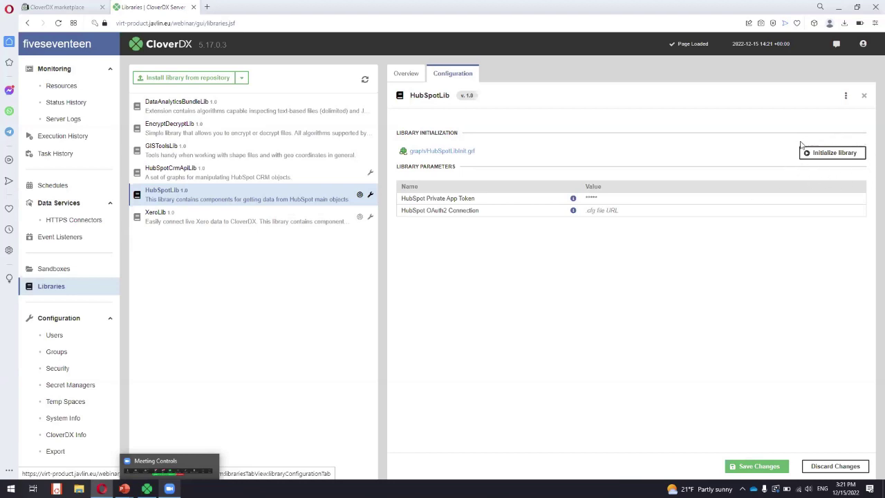
pyautogui.click(448, 154)
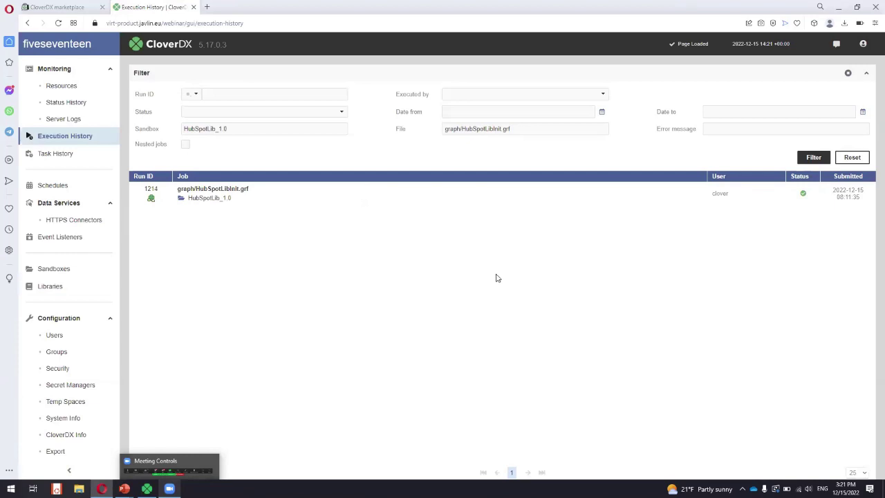
pyautogui.click(351, 201)
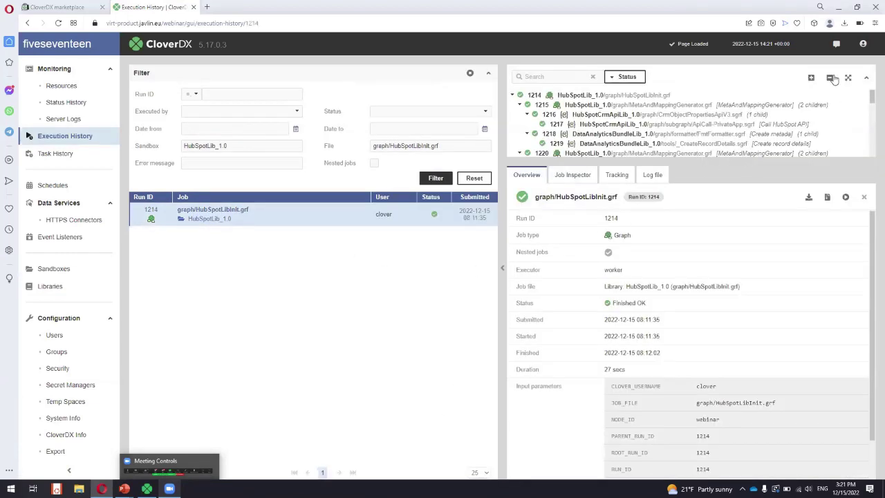
pyautogui.click(849, 81)
pyautogui.scroll(-5, 775, 173)
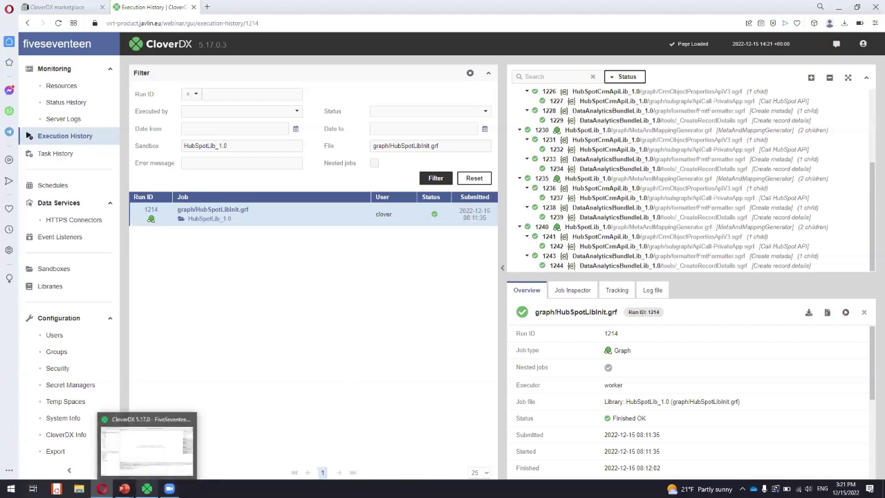
# Step: Switch to CloverDX Designer and look through the component groups of the installed libraries in the palette
pyautogui.click(147, 489)
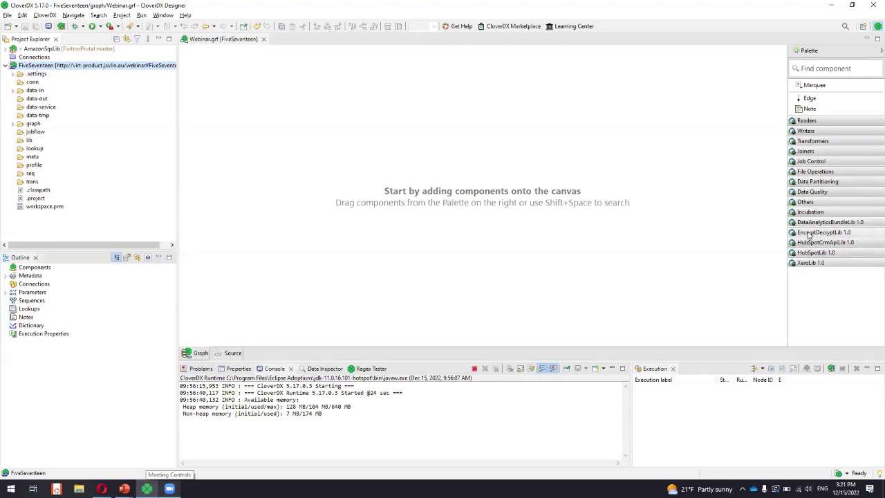
pyautogui.click(813, 264)
pyautogui.click(814, 252)
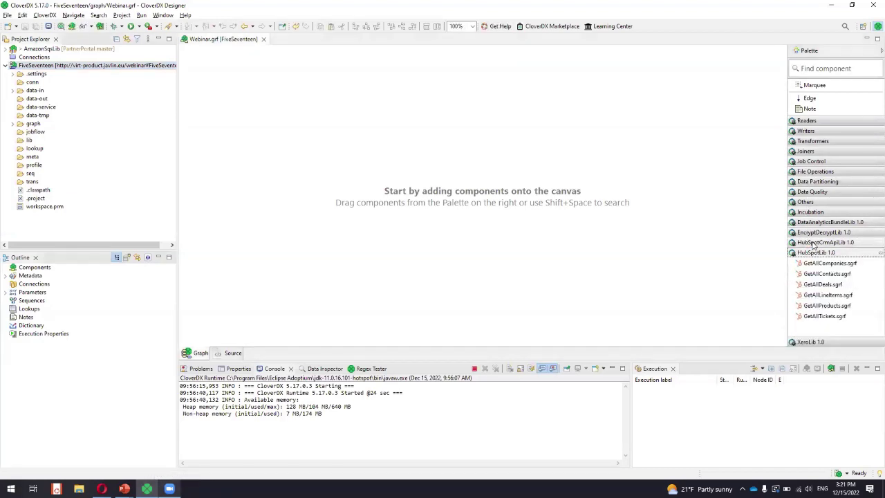
pyautogui.click(814, 242)
pyautogui.click(814, 233)
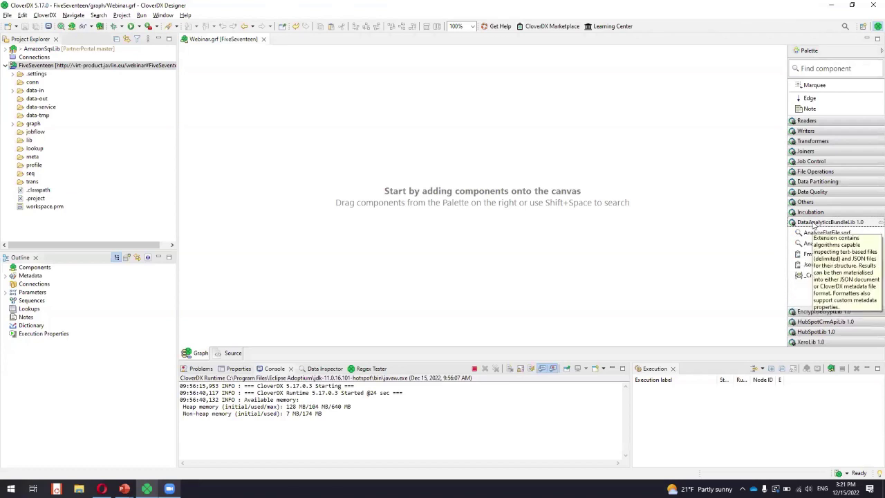
pyautogui.click(813, 223)
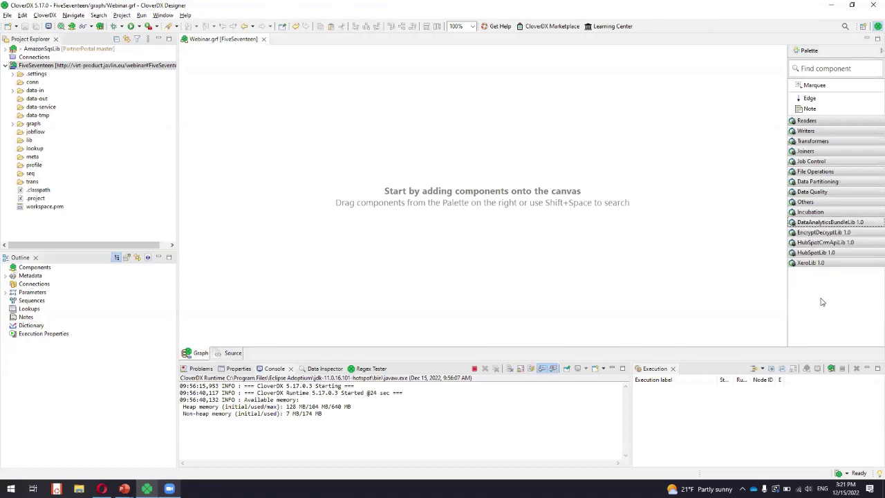
# Step: Add the GetAllDeals component from HubSpotLib 1.0 to the Webinar.grf canvas and dismiss the error dialogs
pyautogui.click(821, 255)
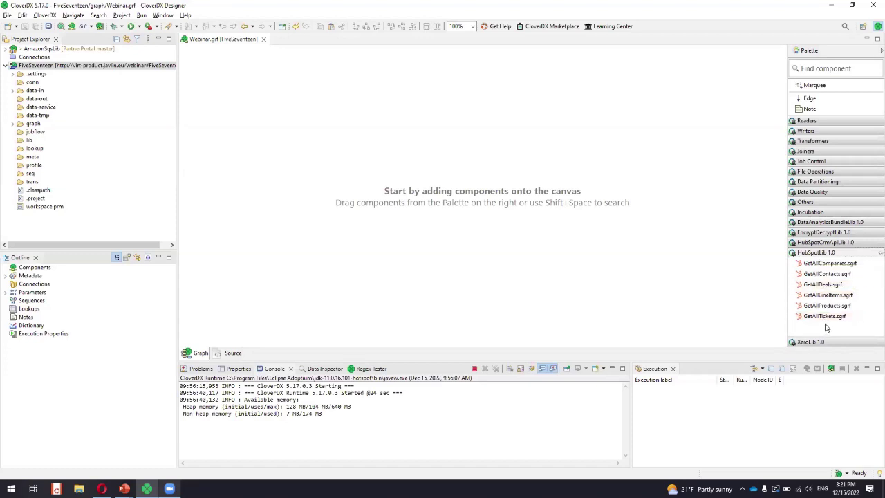
pyautogui.click(824, 285)
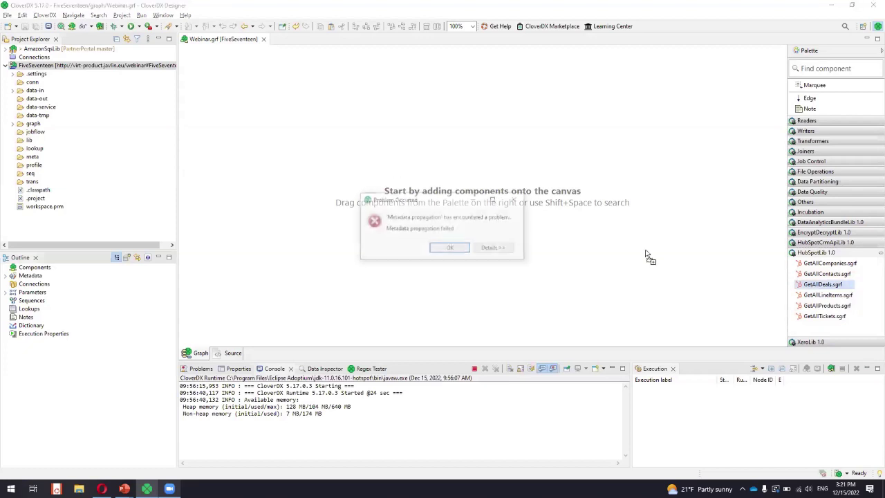
pyautogui.click(463, 252)
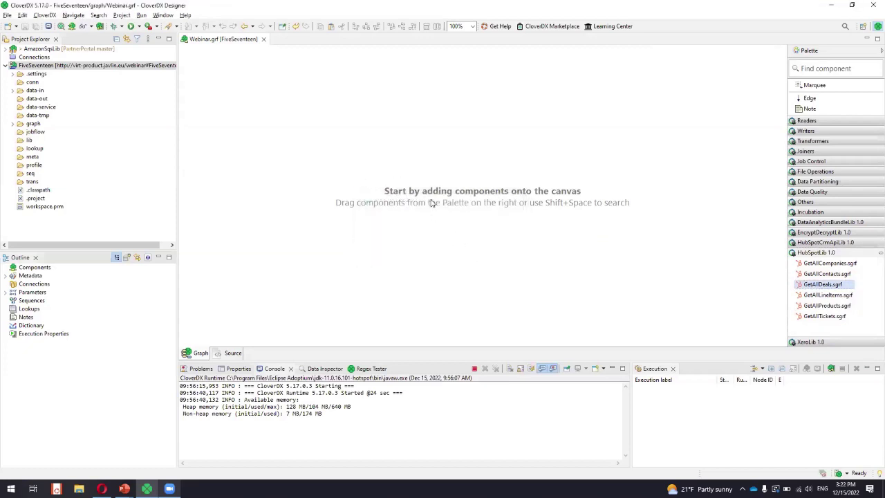
pyautogui.click(347, 159)
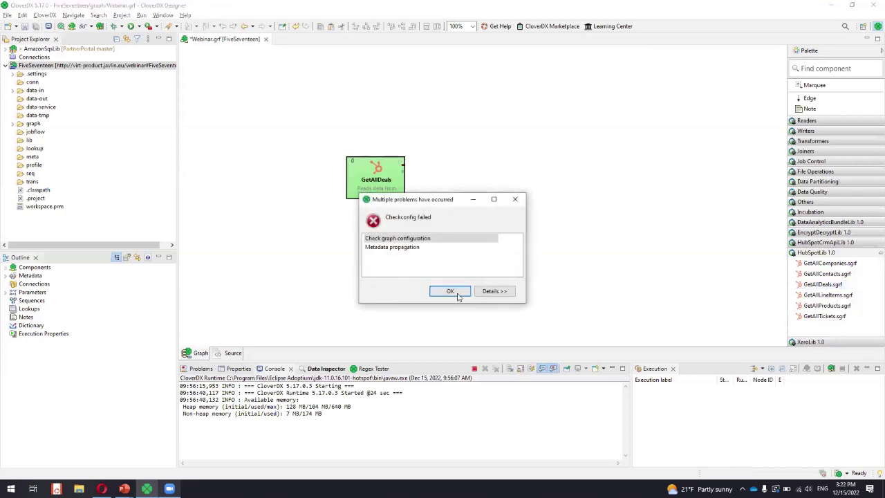
pyautogui.click(456, 296)
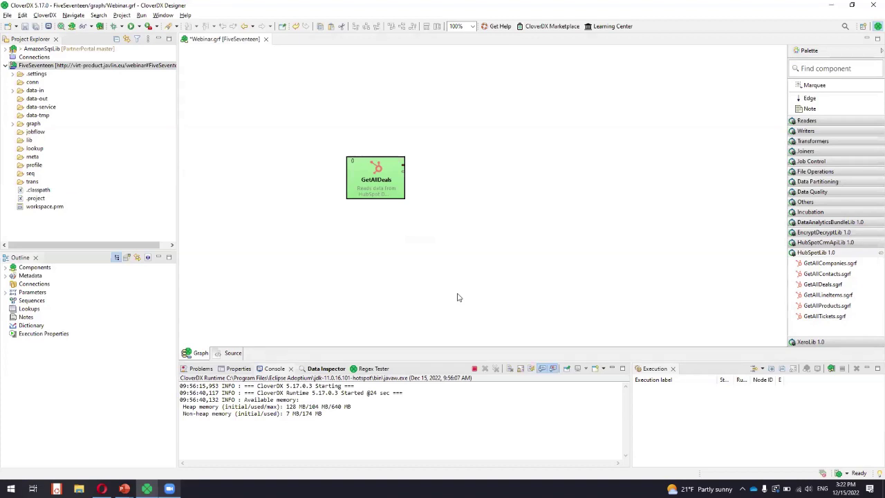
# Step: Connect the first output port of GetAllDeals to a new Trash component and expand the configuration error details
pyautogui.moveTo(403, 164); pyautogui.dragTo(557, 168)
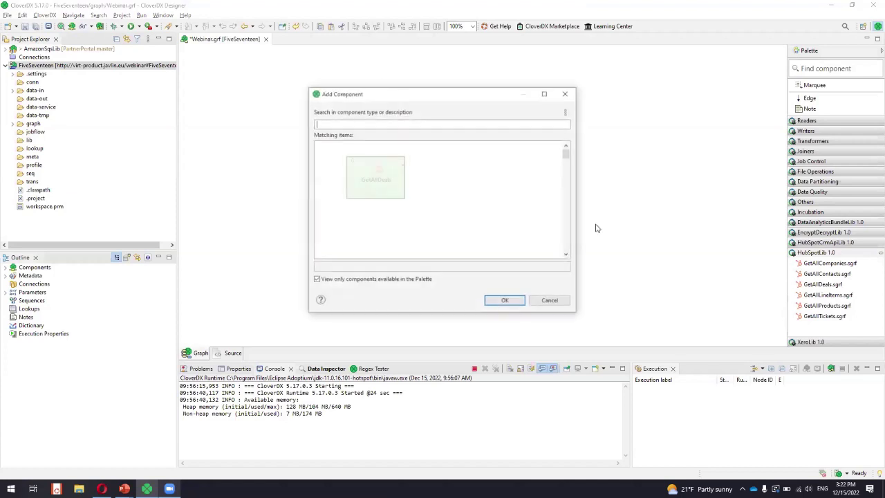
pyautogui.doubleClick(414, 189)
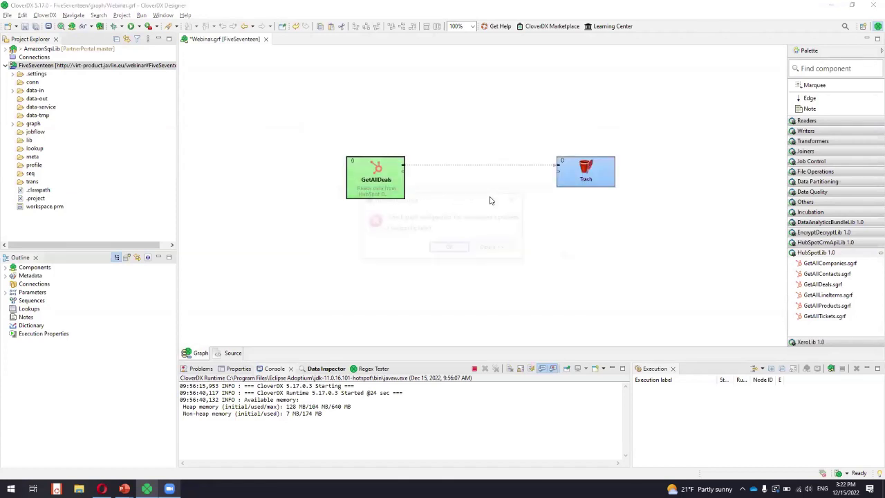
pyautogui.click(494, 291)
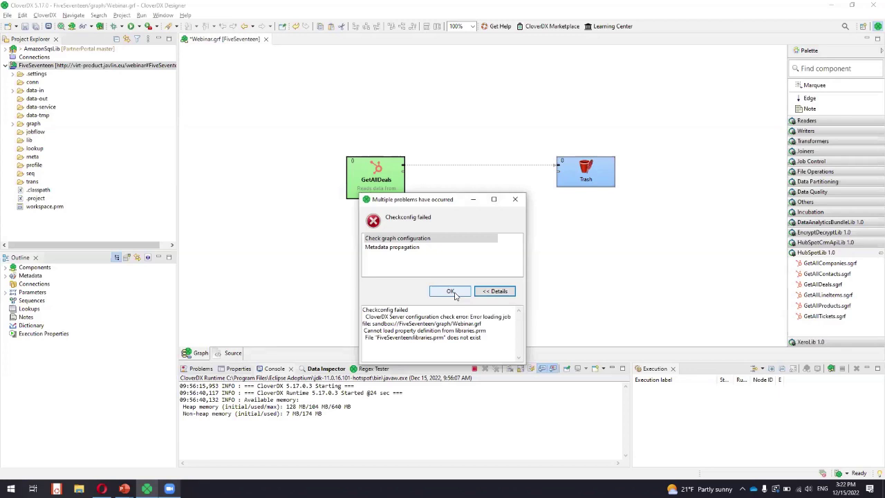
# Step: Delete the GetAllDeals and Trash components from the Webinar.grf canvas, dismiss the error dialogs and close the graph
pyautogui.click(451, 291)
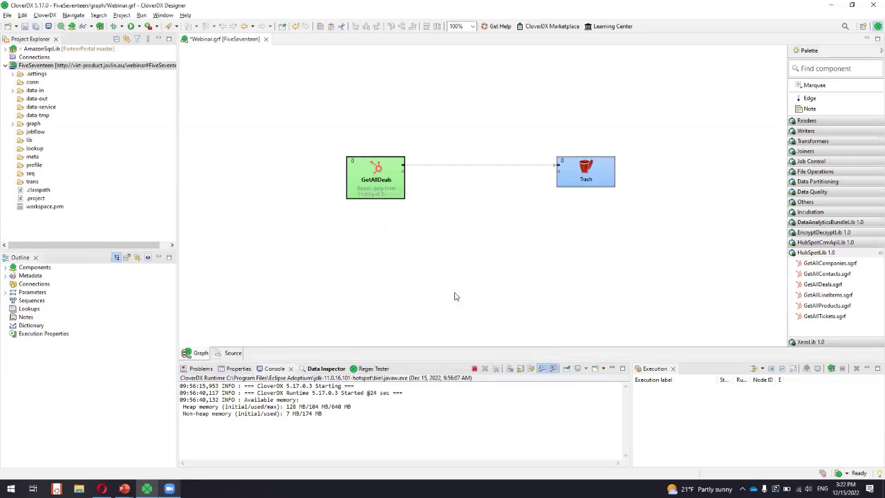
pyautogui.moveTo(323, 123); pyautogui.dragTo(650, 238)
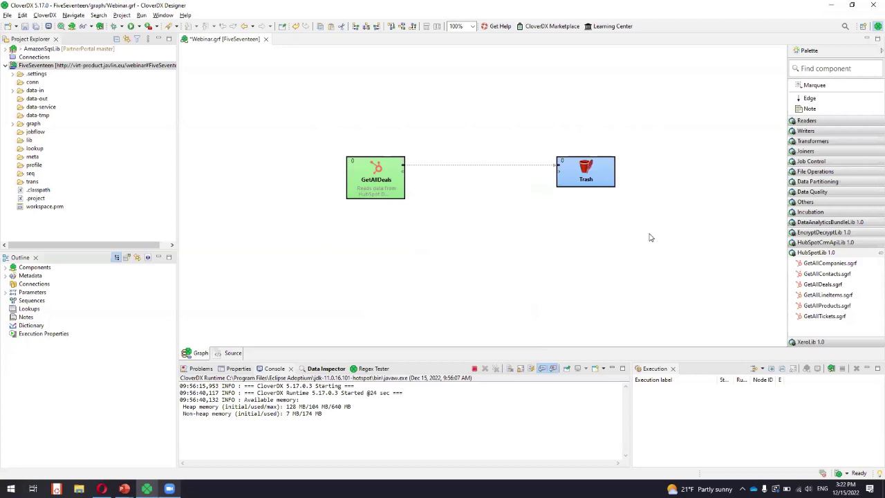
pyautogui.press('Delete')
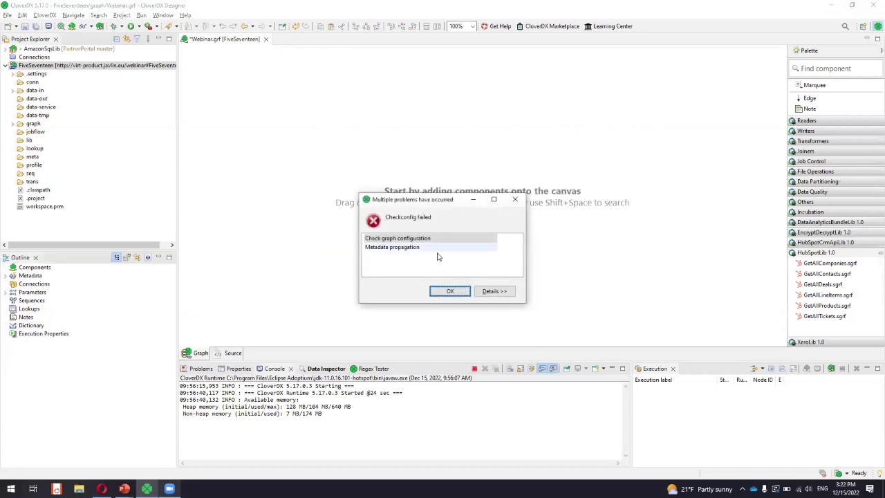
pyautogui.click(451, 291)
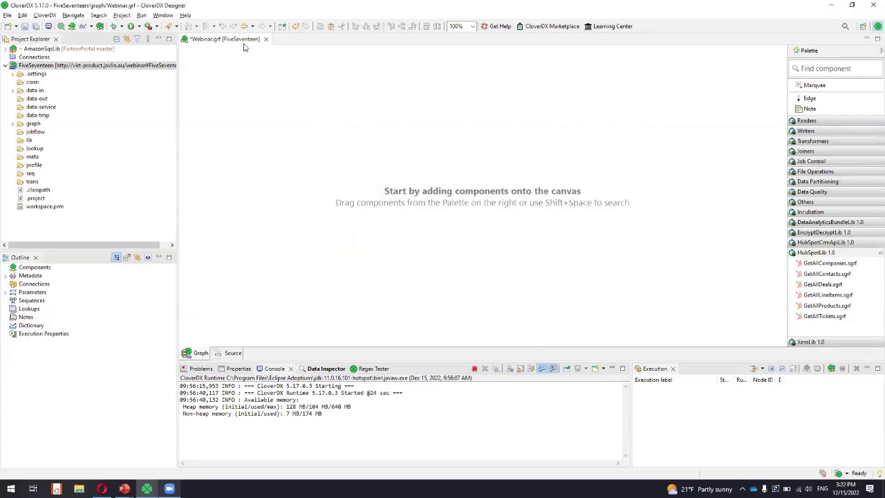
pyautogui.click(265, 39)
pyautogui.click(490, 249)
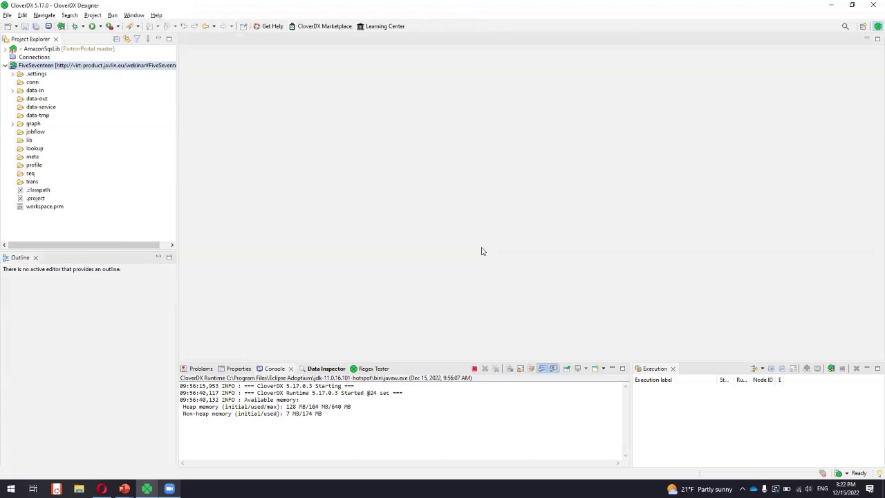
# Step: Remove the FiveSeventeen project from the workspace while leaving its contents on disk
pyautogui.click(137, 66)
pyautogui.rightClick(136, 66)
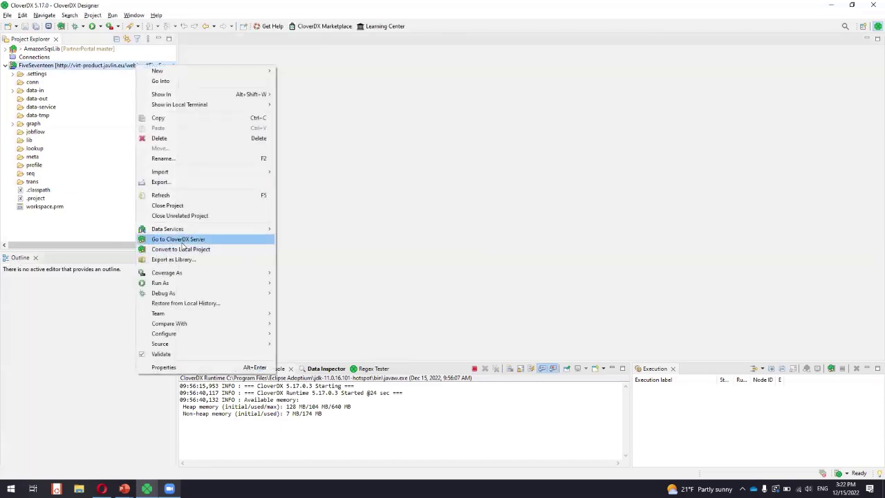
pyautogui.click(205, 142)
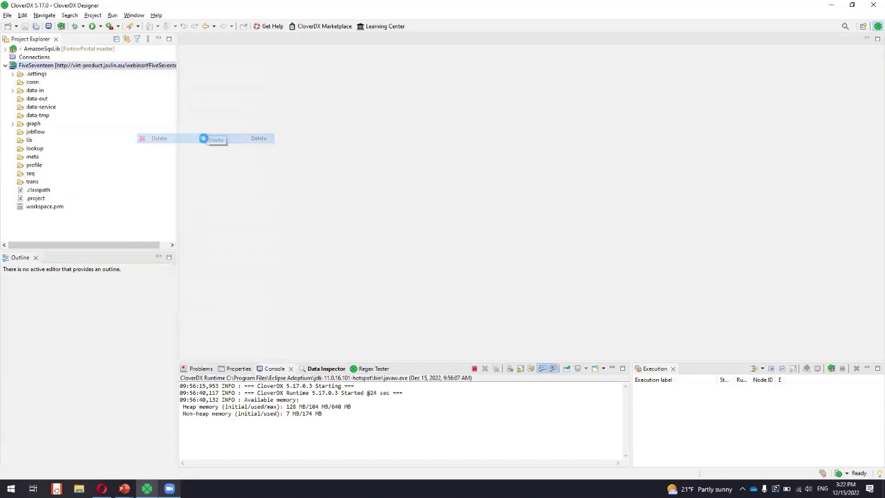
pyautogui.click(493, 268)
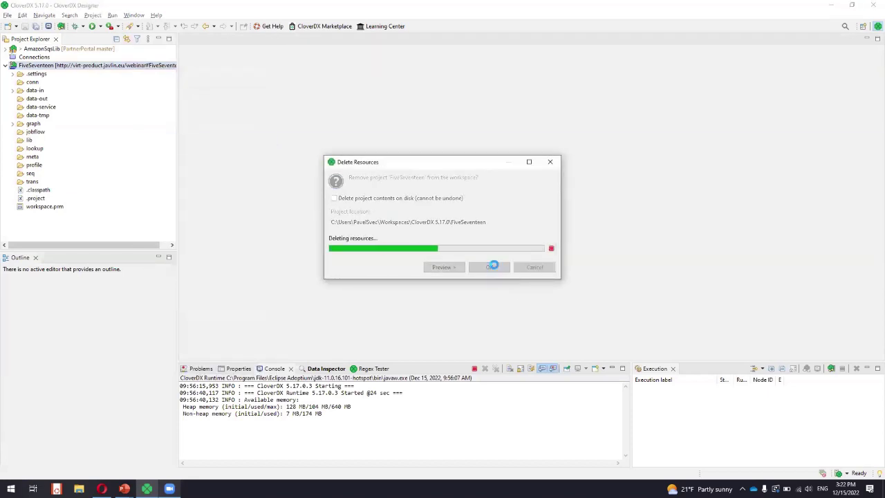
pyautogui.rightClick(84, 89)
pyautogui.moveTo(140, 90)
pyautogui.click(325, 102)
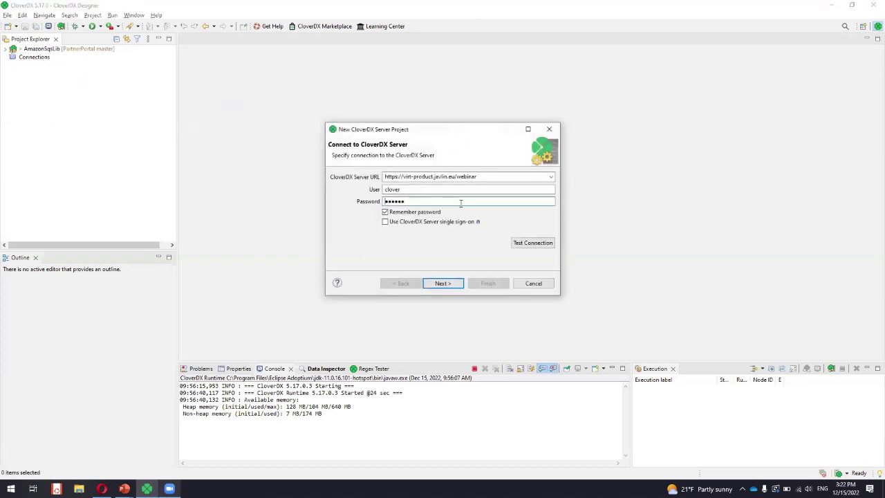
pyautogui.click(405, 177)
pyautogui.click(397, 177)
pyautogui.press('BackSpace')
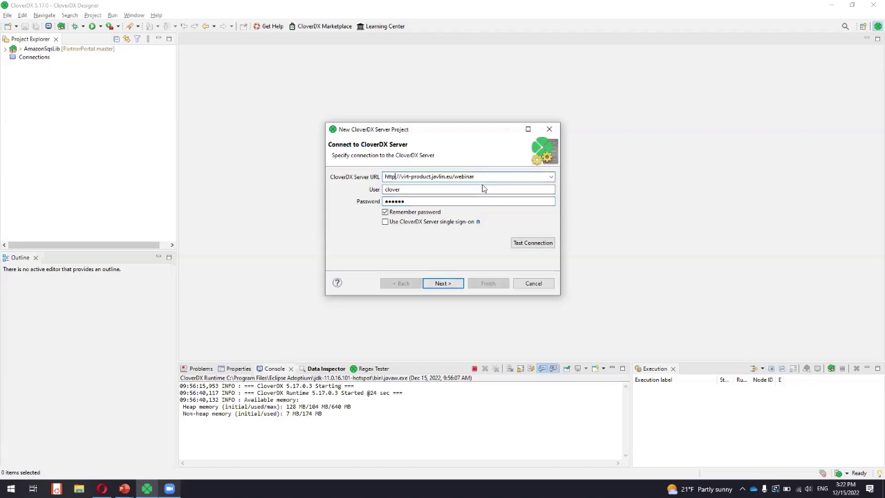
pyautogui.click(448, 286)
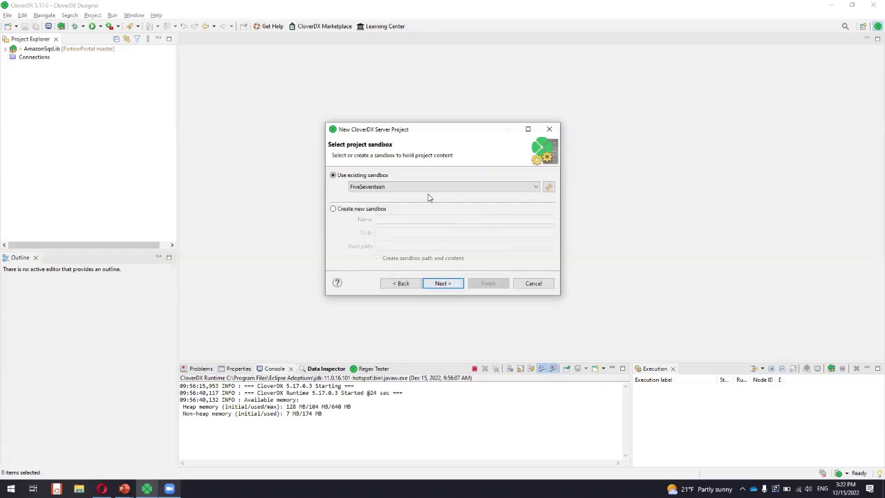
pyautogui.click(450, 287)
pyautogui.click(488, 283)
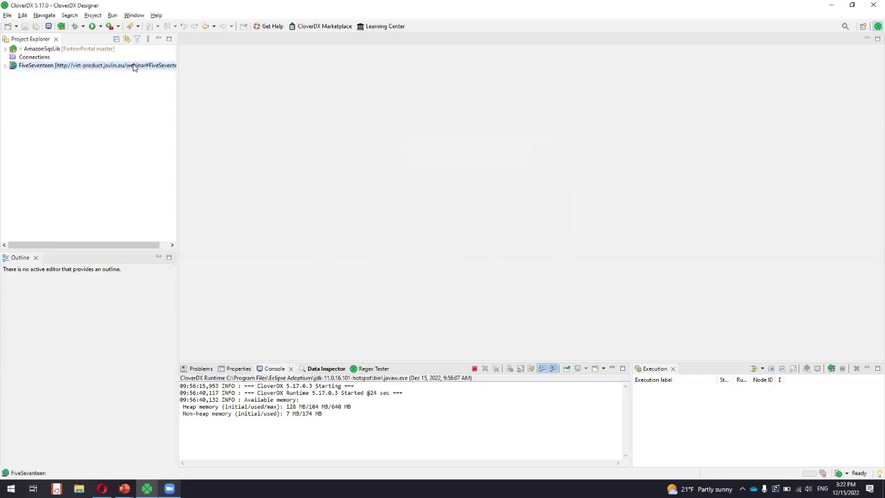
# Step: Open Webinar.grf from the FiveSeventeen project's graph folder and dismiss the configuration error dialog
pyautogui.click(13, 66)
pyautogui.click(5, 65)
pyautogui.click(13, 124)
pyautogui.doubleClick(48, 140)
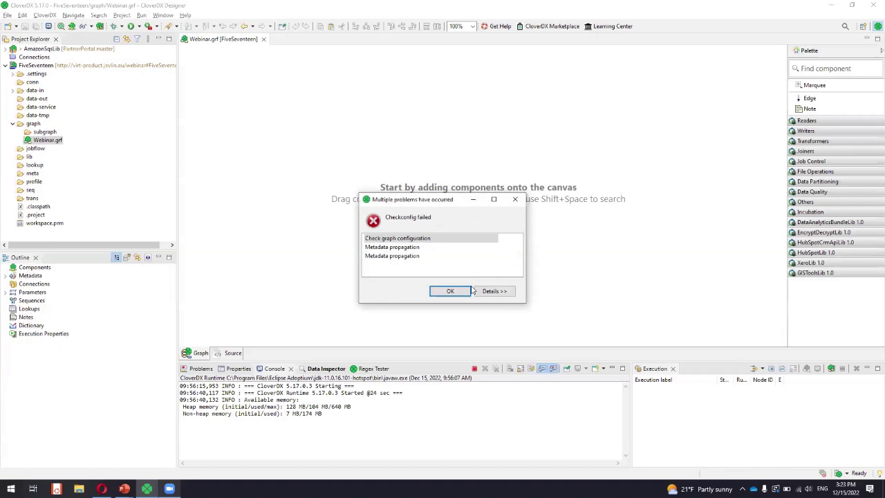
pyautogui.click(453, 293)
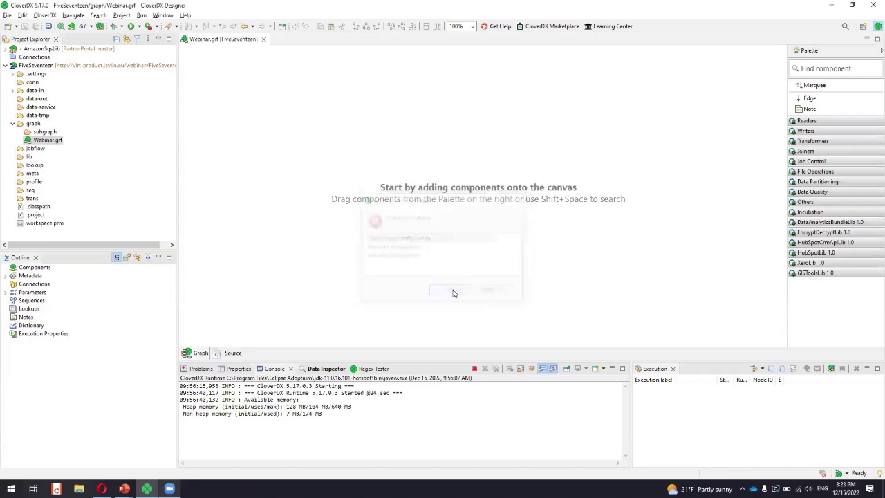
pyautogui.rightClick(50, 230)
pyautogui.moveTo(115, 238)
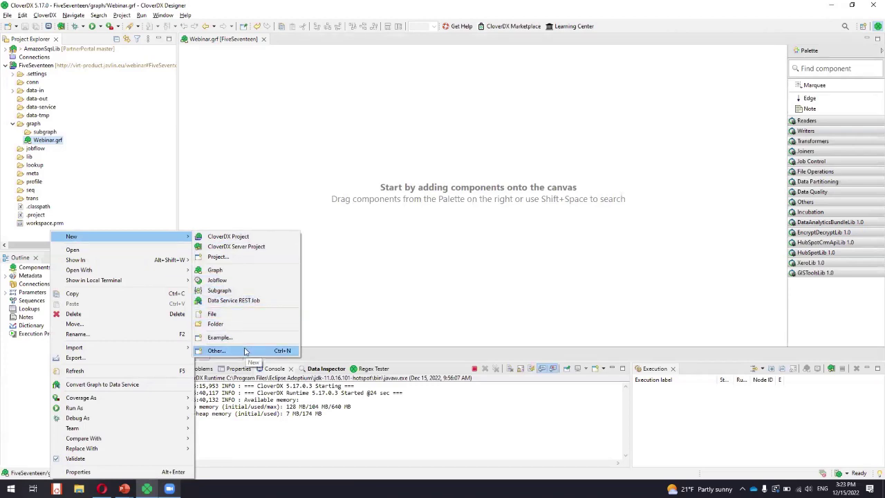
pyautogui.click(247, 315)
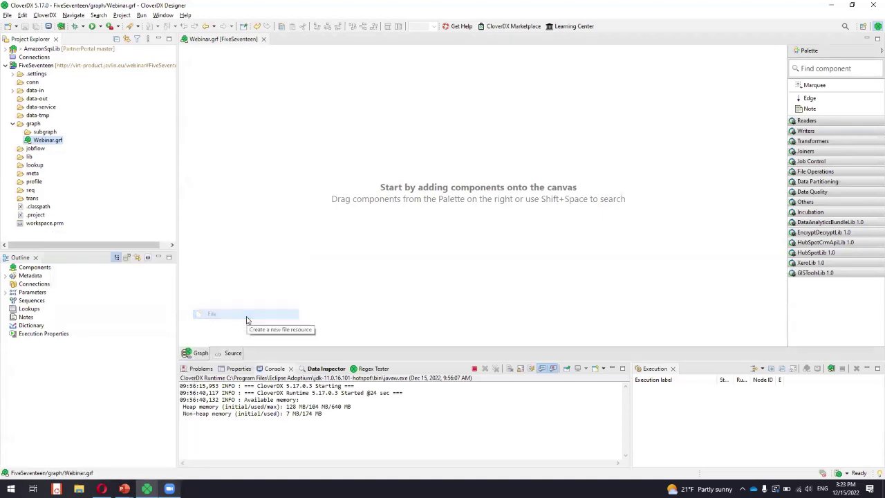
pyautogui.press('Escape')
# Step: Duplicate workspace.prm within the FiveSeventeen project and name the copy libraries.prm
pyautogui.click(123, 222)
pyautogui.hotkey('ctrl', 'c')
pyautogui.hotkey('ctrl', 'v')
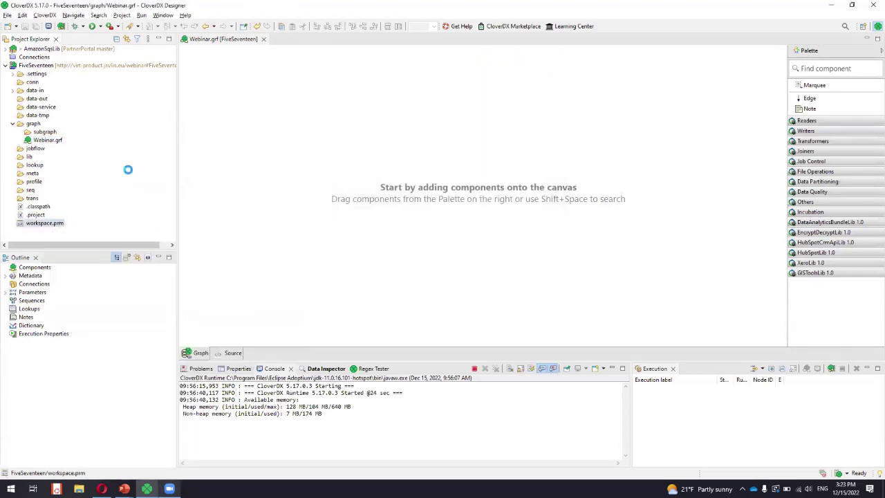
pyautogui.write('li')
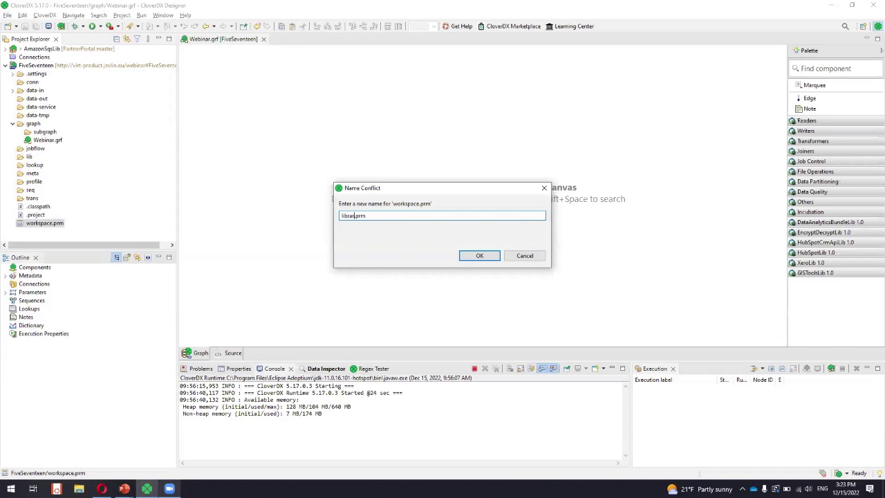
pyautogui.write('braries')
pyautogui.press('Return')
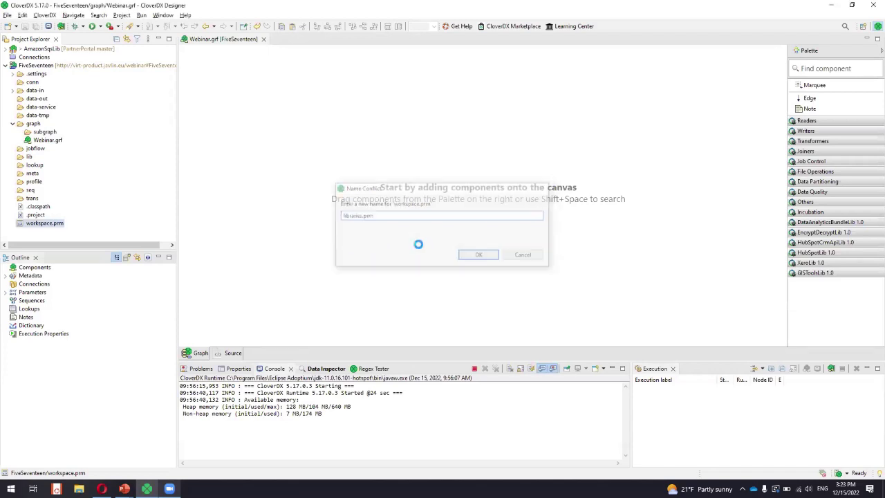
# Step: Delete all parameters from PROJECT to TRANS_DIR in libraries.prm and save the file
pyautogui.doubleClick(41, 223)
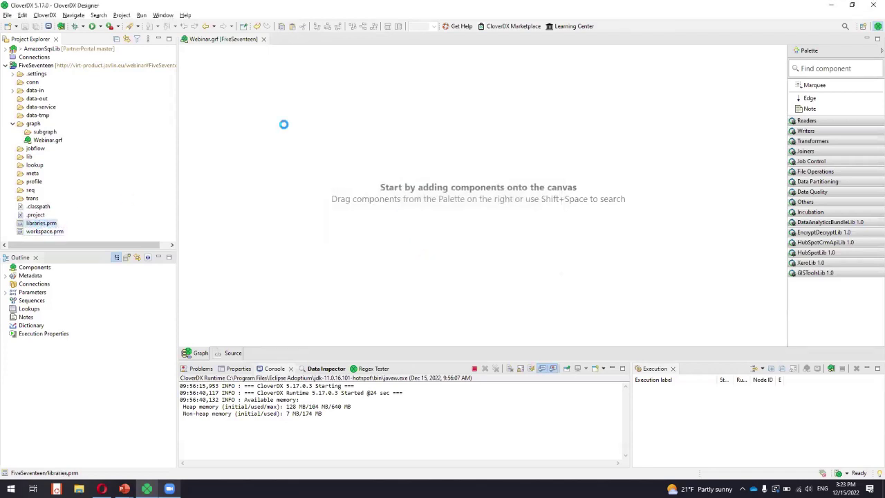
pyautogui.click(229, 65)
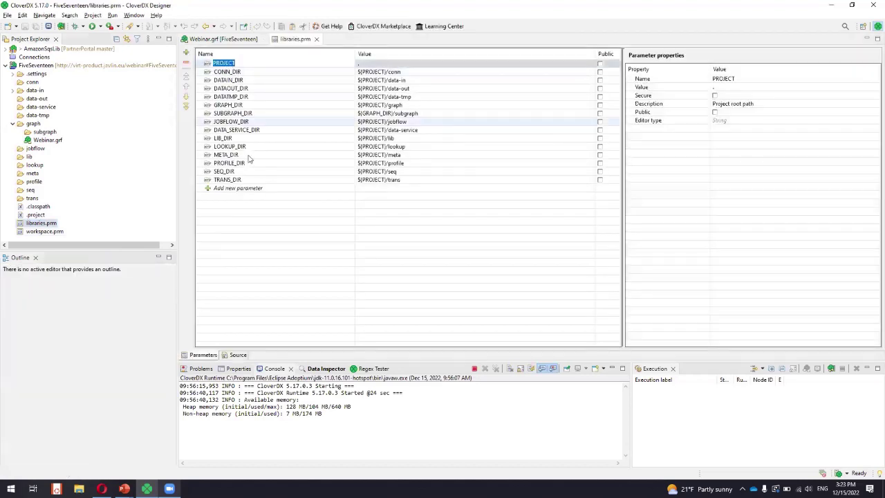
pyautogui.keyDown('shift'); pyautogui.click(234, 180); pyautogui.keyUp('shift')
pyautogui.press('Delete')
pyautogui.hotkey('ctrl', 's')
# Step: Add the GetAllContacts component from HubSpotLib 1.0 to the Webinar.grf canvas and reposition it
pyautogui.doubleClick(46, 140)
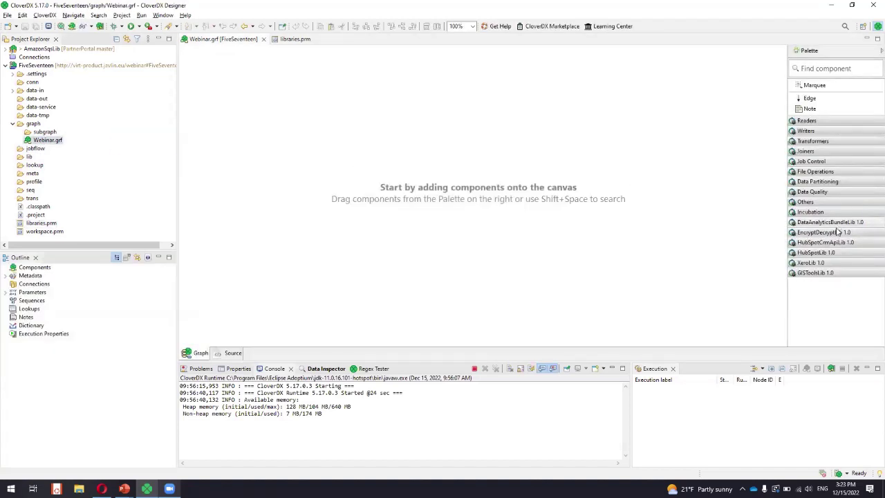
pyautogui.click(840, 253)
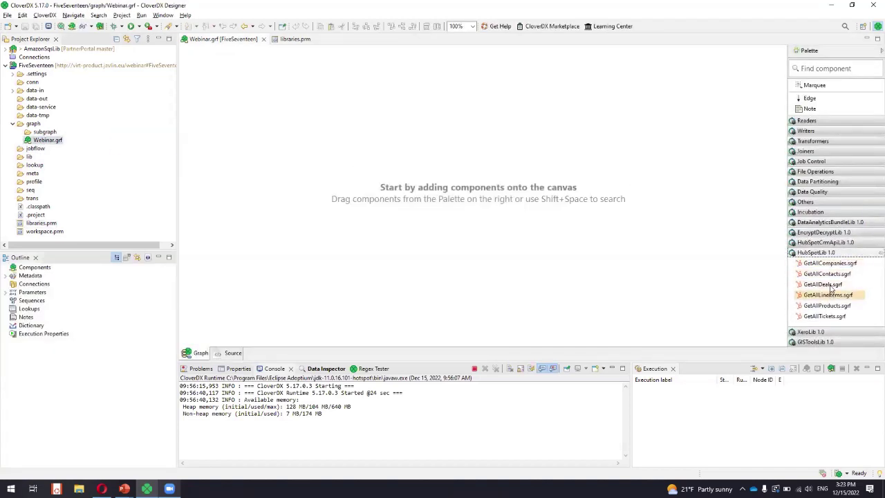
pyautogui.moveTo(828, 274); pyautogui.dragTo(326, 185)
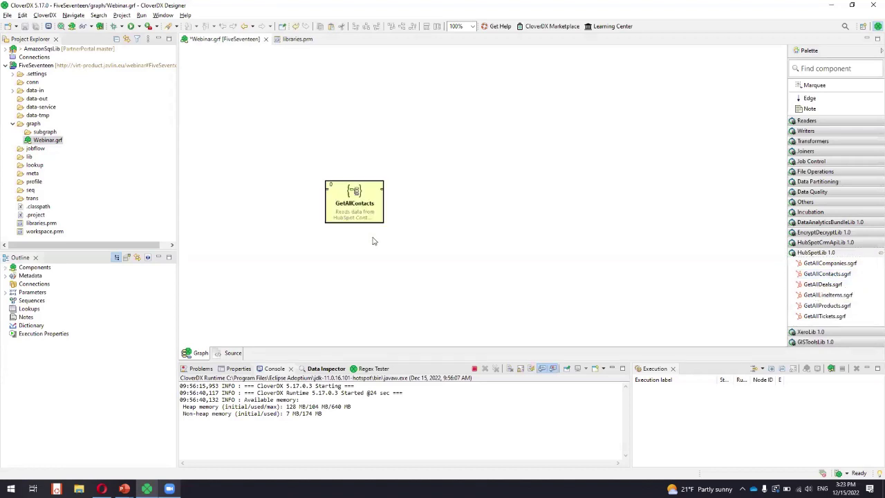
pyautogui.hotkey('ctrl', 's')
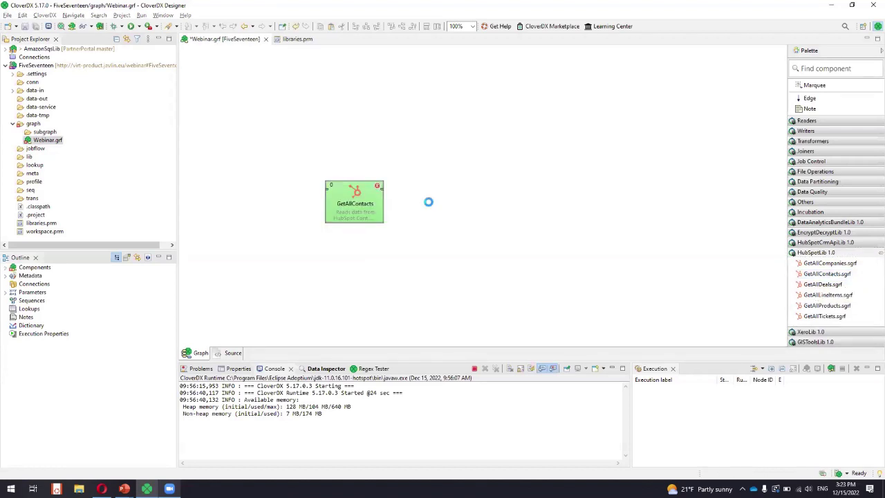
pyautogui.moveTo(368, 202); pyautogui.dragTo(331, 181)
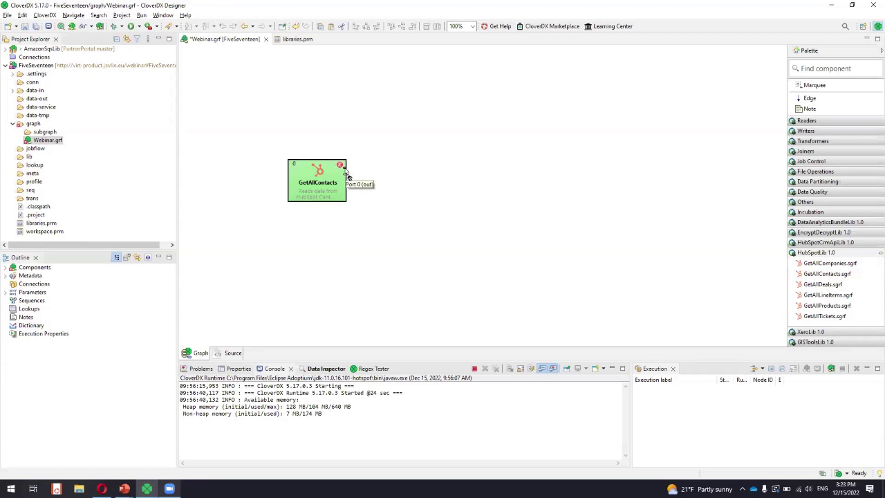
# Step: Connect output port 0 of GetAllContacts to a new DatabaseWriter component, searching the component list for DBW
pyautogui.moveTo(347, 174); pyautogui.dragTo(583, 172)
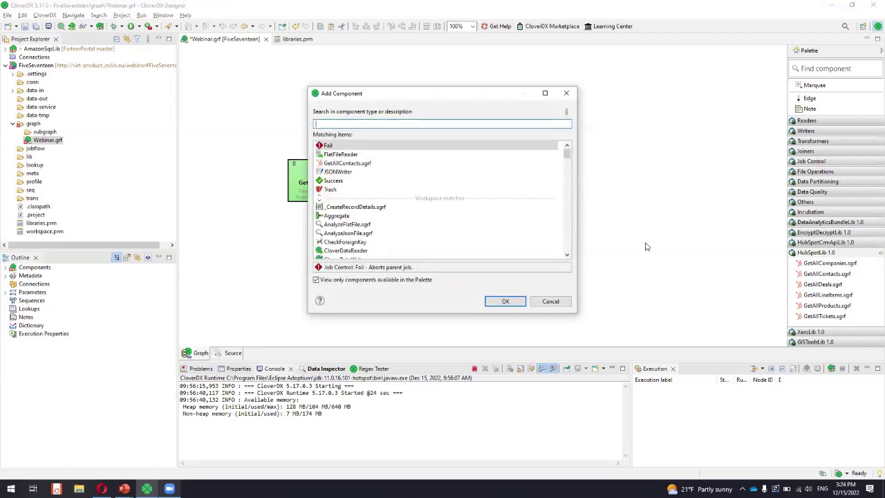
pyautogui.write('DB')
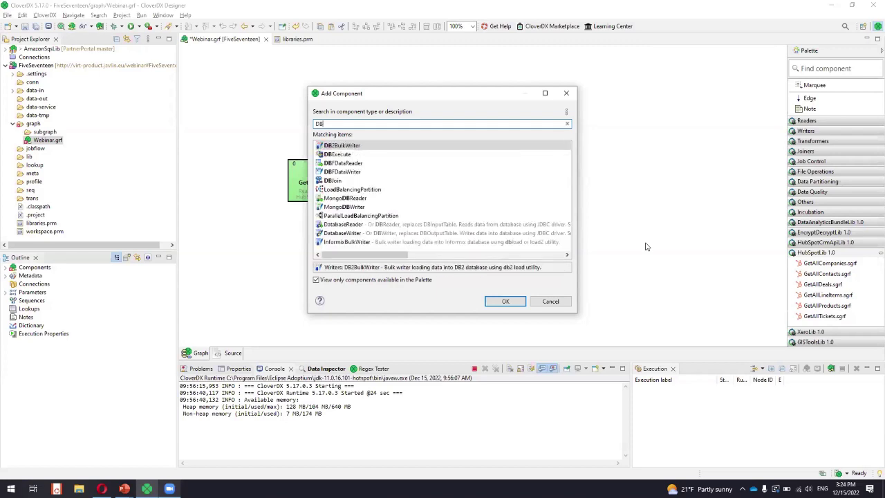
pyautogui.write('W')
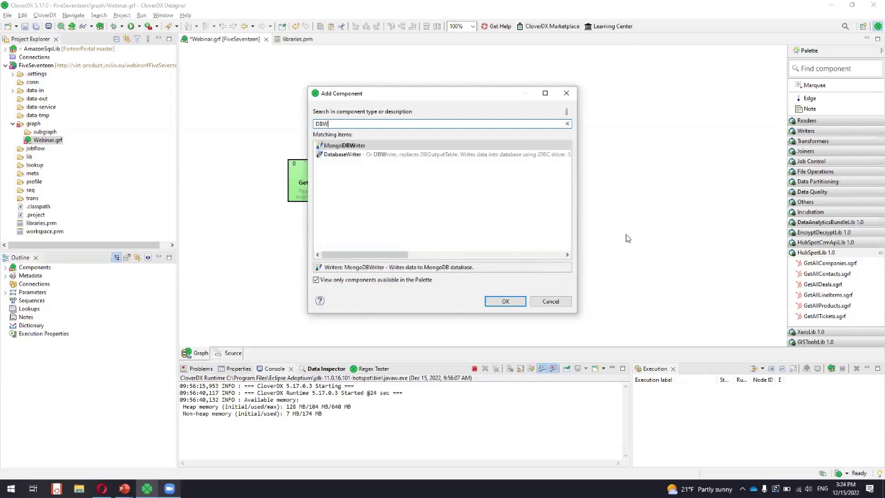
pyautogui.doubleClick(379, 156)
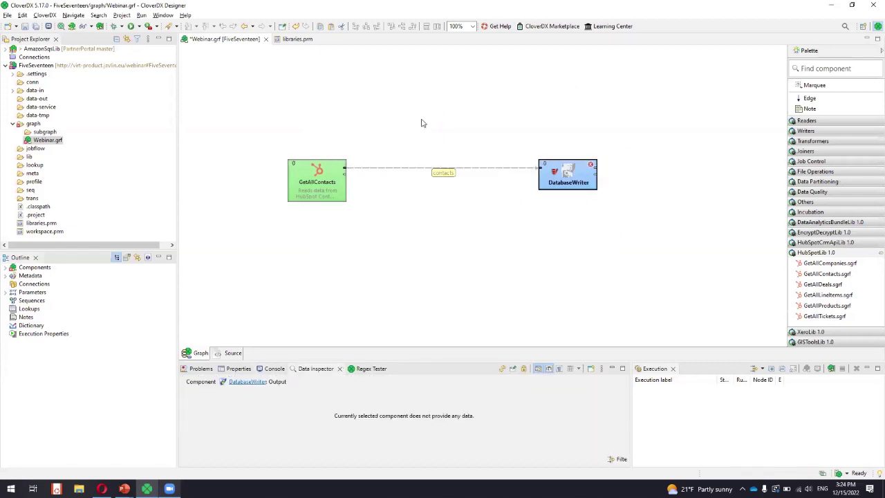
# Step: Run the Webinar.grf graph
pyautogui.rightClick(423, 122)
pyautogui.click(461, 128)
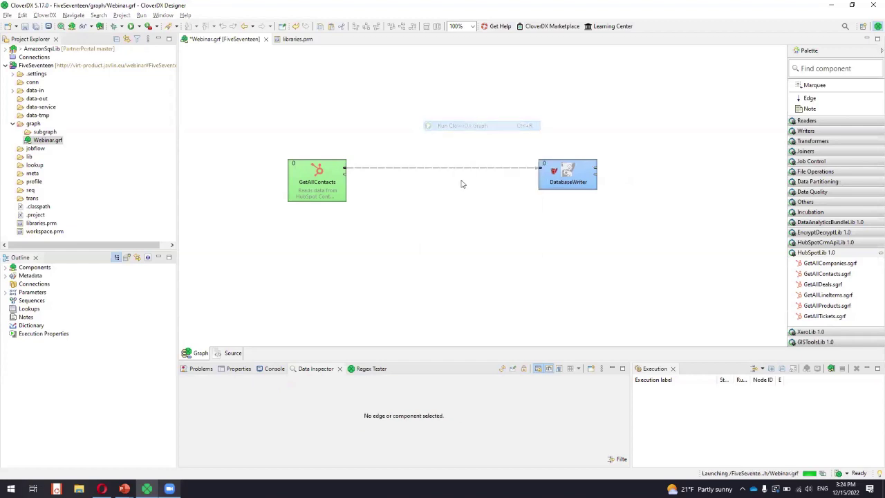
pyautogui.click(443, 282)
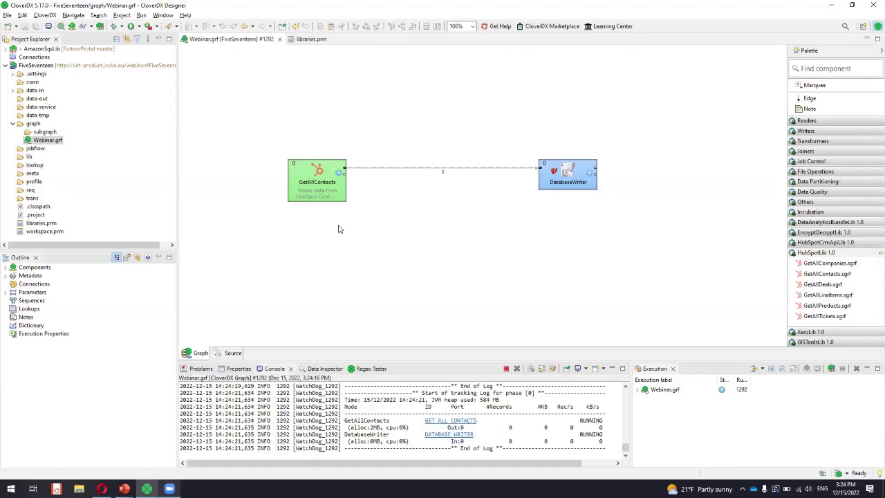
# Step: Examine the GetAllContacts component's properties and inspect the records on its edge to DatabaseWriter
pyautogui.doubleClick(327, 184)
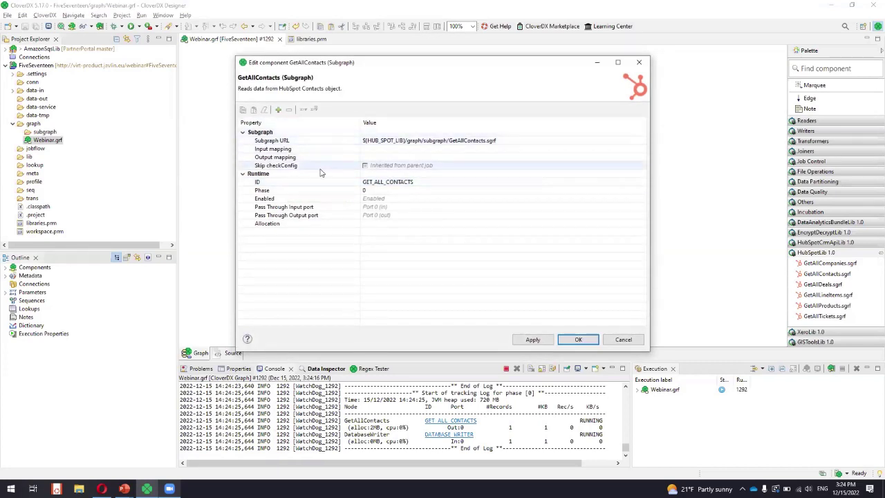
pyautogui.press('Escape')
pyautogui.click(435, 169)
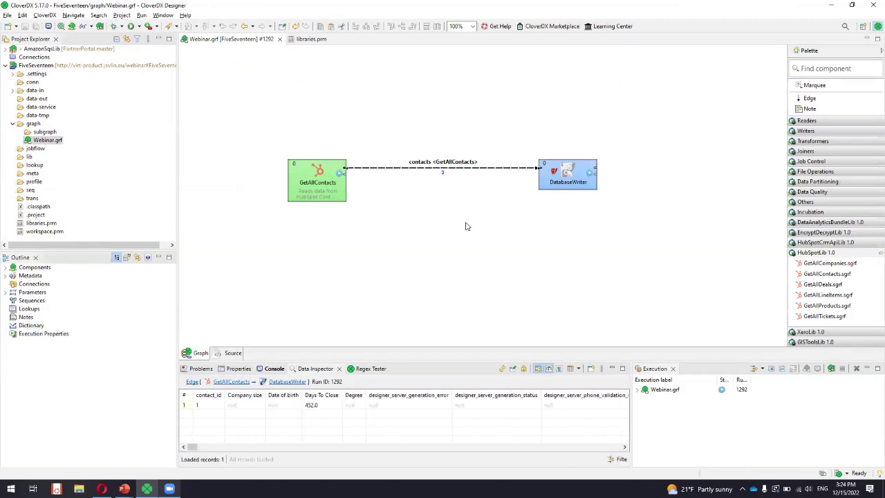
pyautogui.click(466, 226)
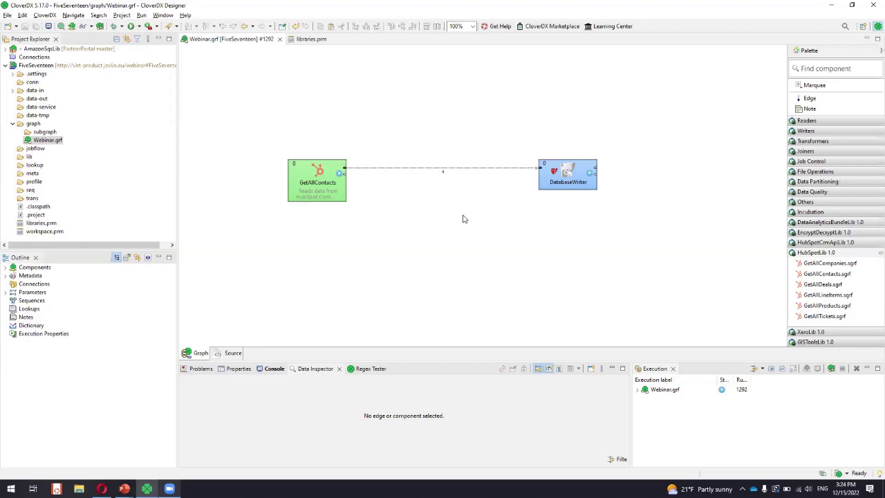
# Step: Inspect the records on the edge between GetAllContacts and DatabaseWriter, and browse the components of EncryptDecryptLib 1.0
pyautogui.click(454, 170)
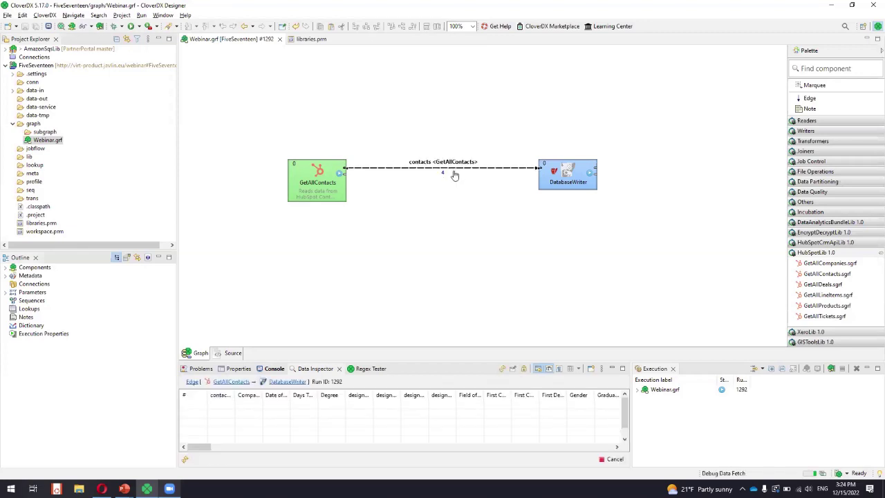
pyautogui.click(833, 253)
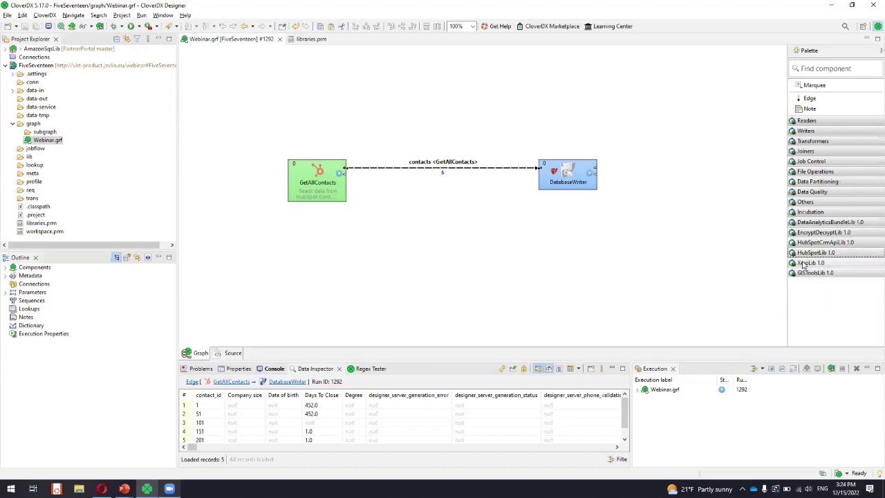
pyautogui.click(815, 274)
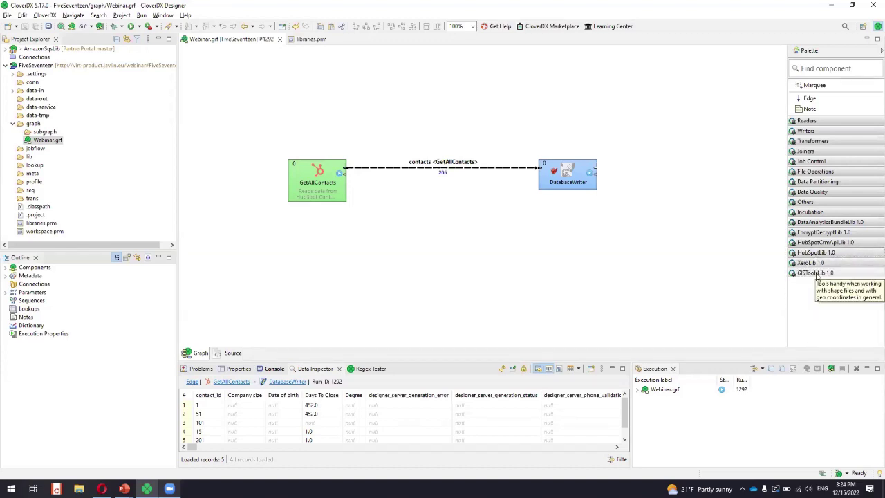
pyautogui.click(818, 273)
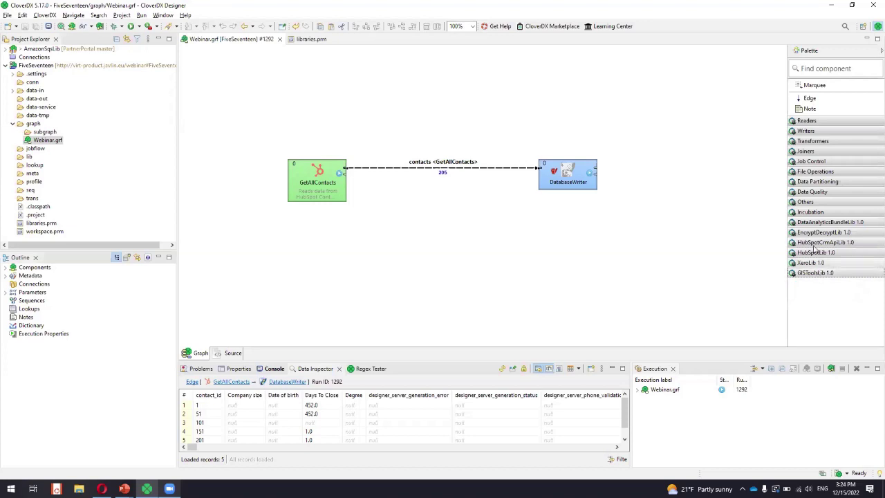
pyautogui.click(818, 233)
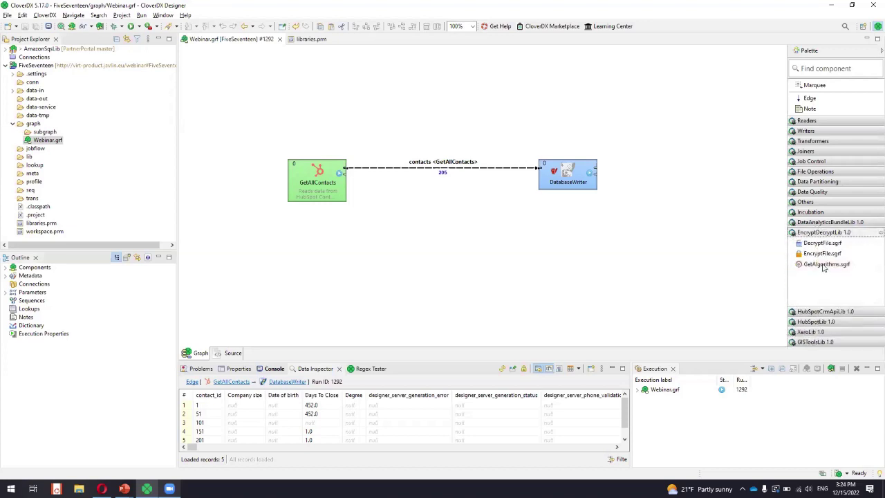
pyautogui.click(579, 282)
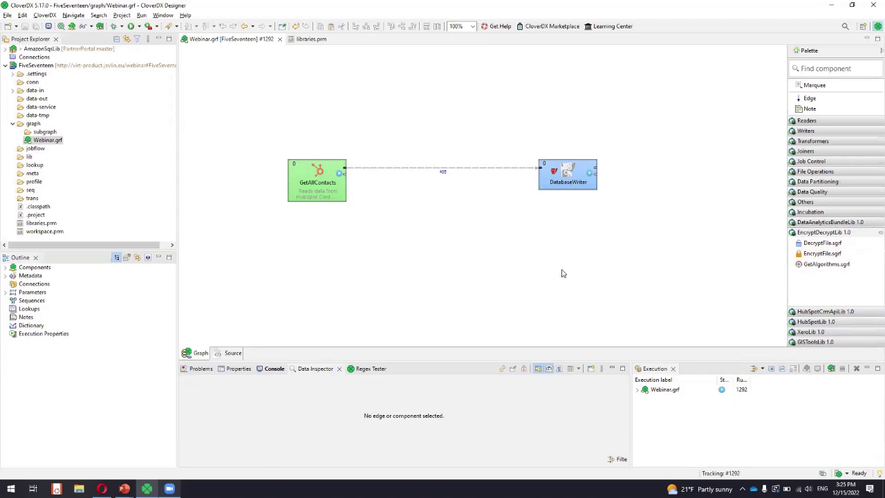
# Step: Collapse the FiveSeventeen project and expand the AmazonSqsLib project
pyautogui.click(6, 65)
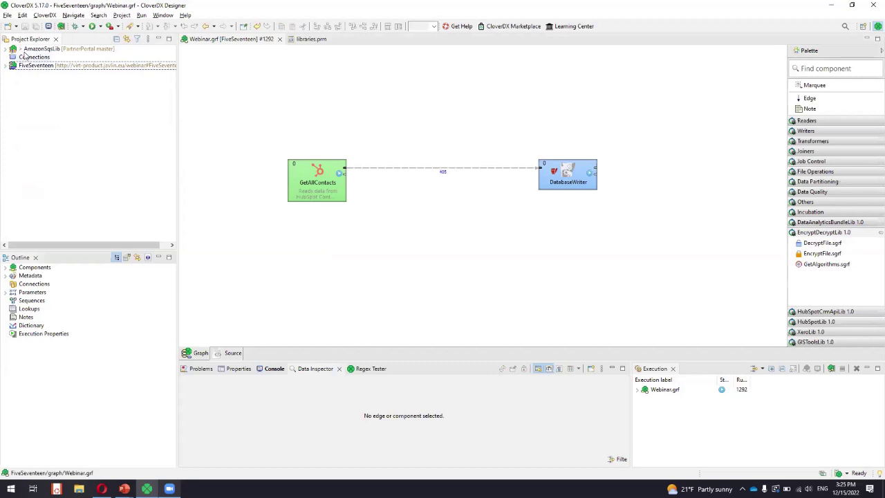
pyautogui.doubleClick(44, 49)
pyautogui.click(49, 51)
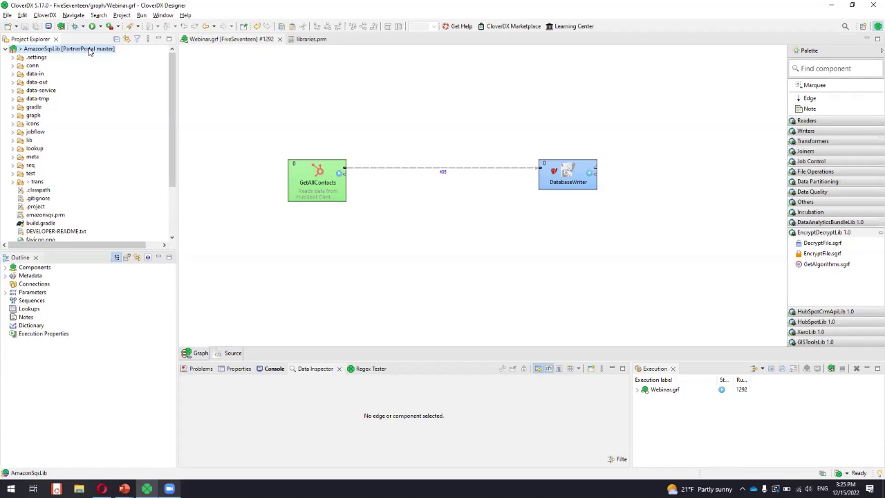
pyautogui.rightClick(89, 51)
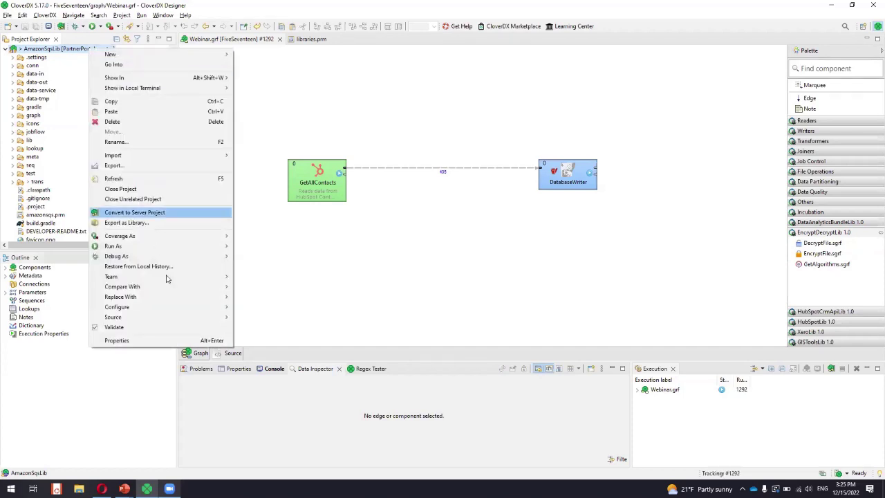
pyautogui.click(163, 223)
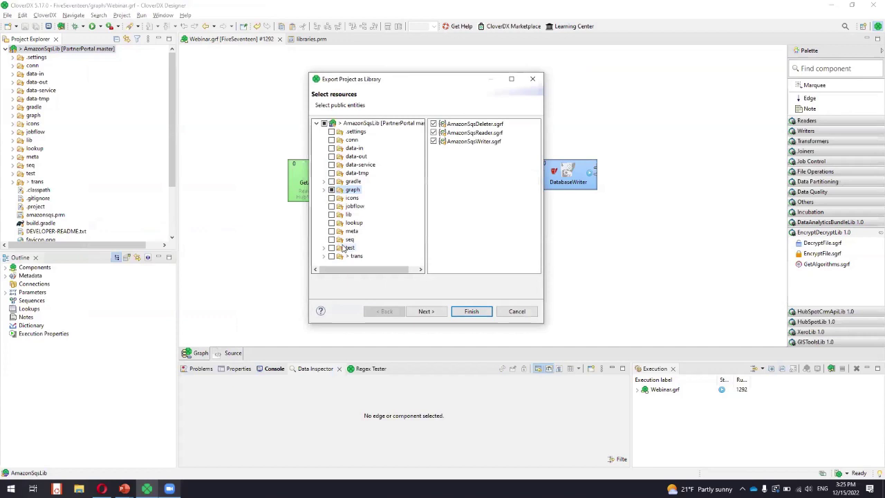
pyautogui.press('Escape')
# Step: Create a new graph parameter file named library.prm in the root of the AmazonSqsLib project
pyautogui.scroll(-3, 100, 188)
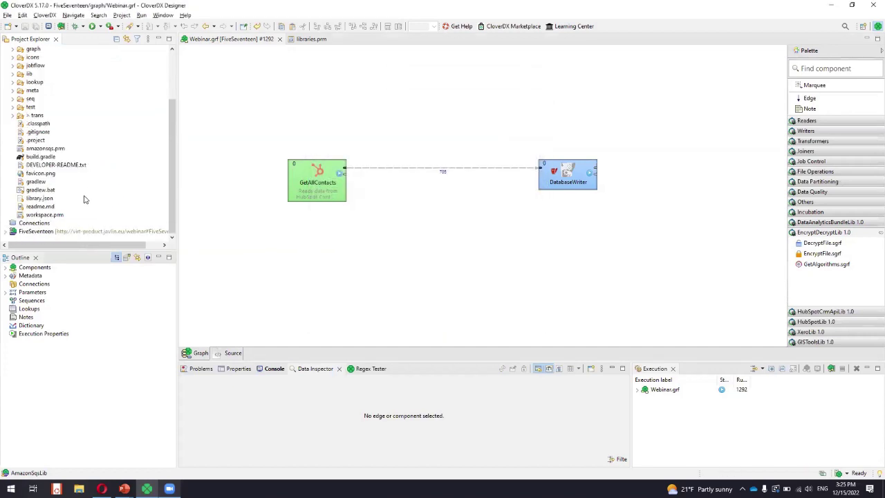
pyautogui.scroll(3, 85, 200)
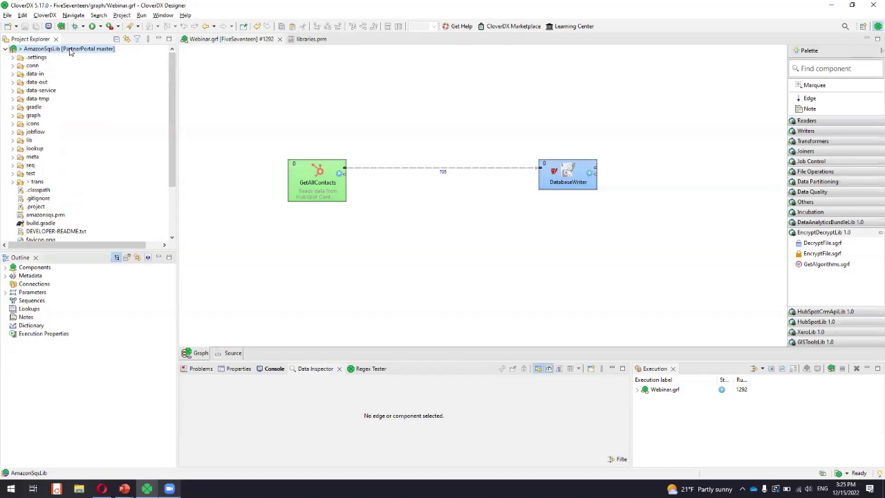
pyautogui.rightClick(70, 53)
pyautogui.moveTo(110, 60)
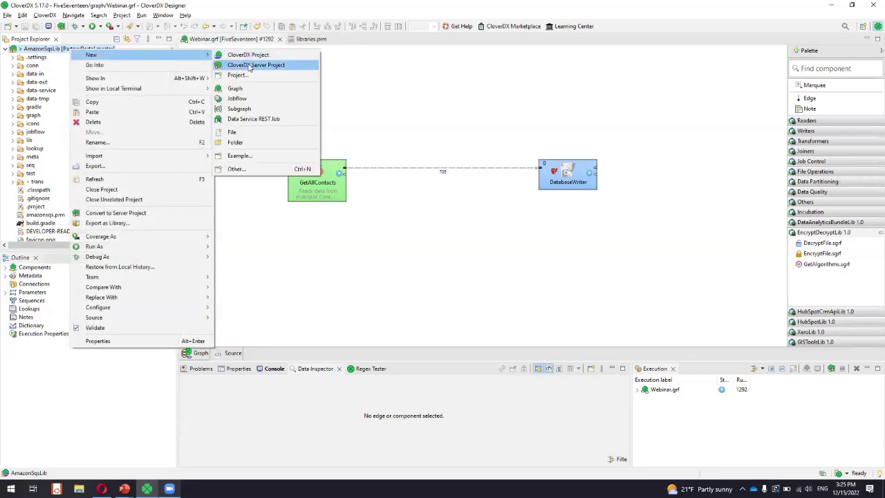
pyautogui.click(262, 172)
pyautogui.doubleClick(358, 185)
pyautogui.doubleClick(404, 242)
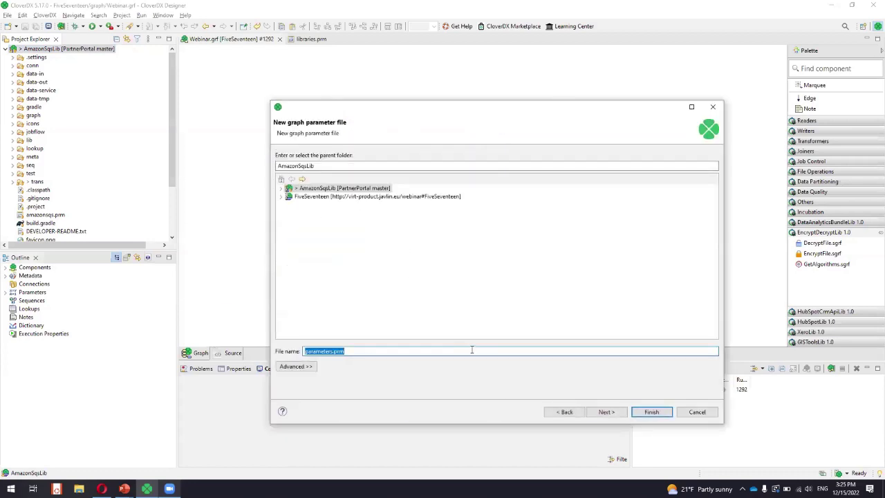
pyautogui.write('library.prm')
pyautogui.press('Return')
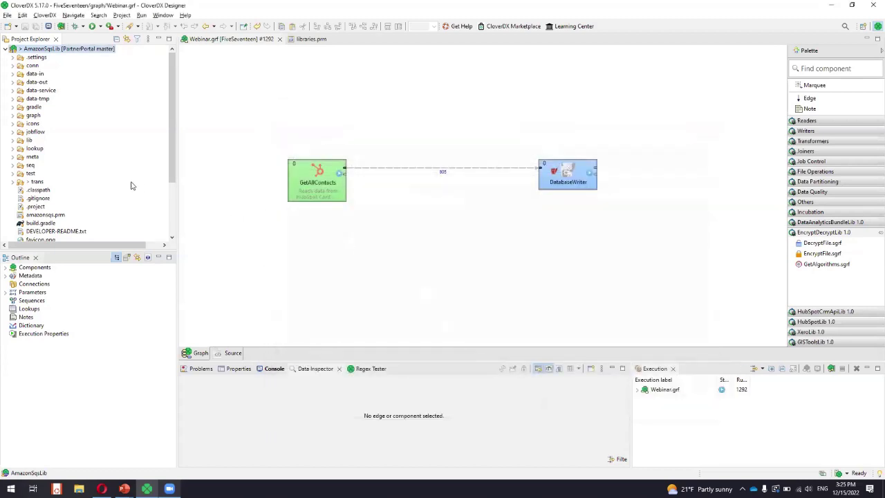
# Step: Open library.prm in AmazonSqsLib and add a parameter named MY_CUSTOM_PRM
pyautogui.scroll(-3, 131, 185)
pyautogui.doubleClick(49, 200)
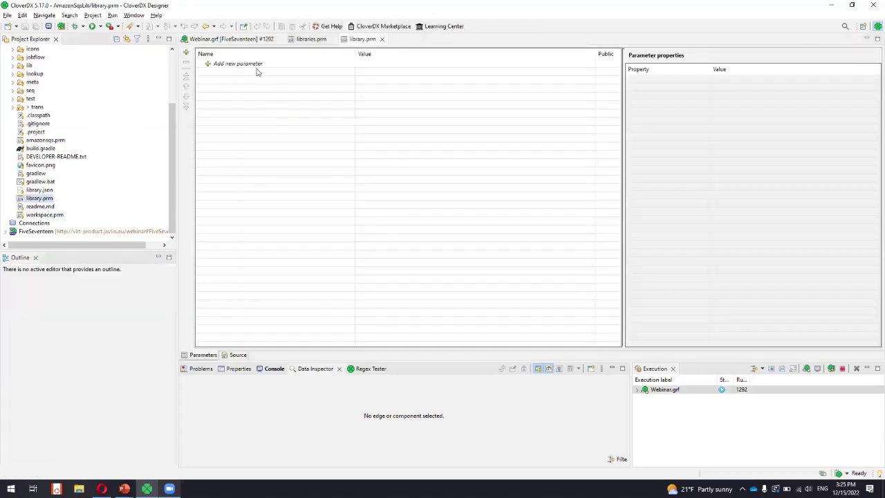
pyautogui.click(262, 70)
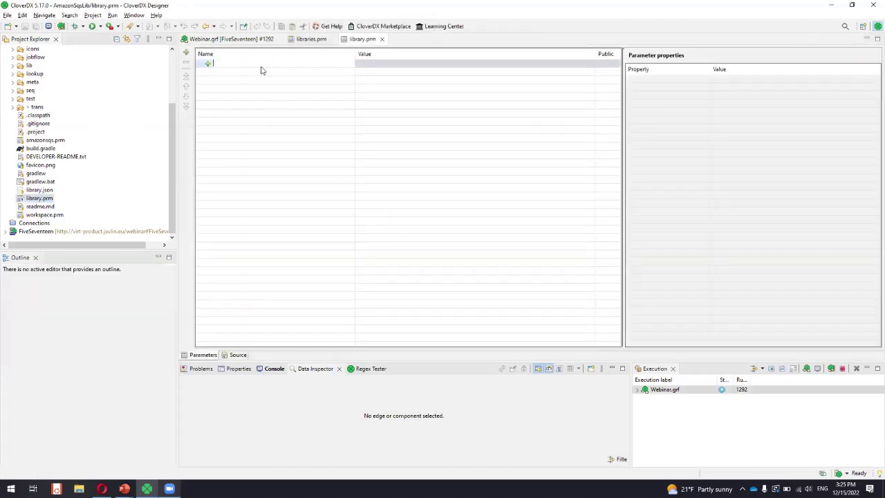
pyautogui.write('MY_CUSTOM_PRM')
pyautogui.press('Return')
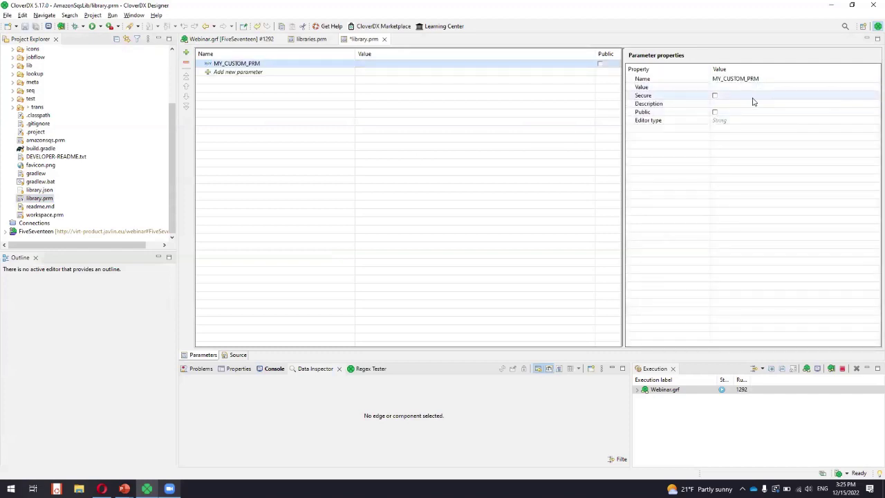
# Step: Make the MY_CUSTOM_PRM parameter public and give it the label "My label"
pyautogui.click(716, 113)
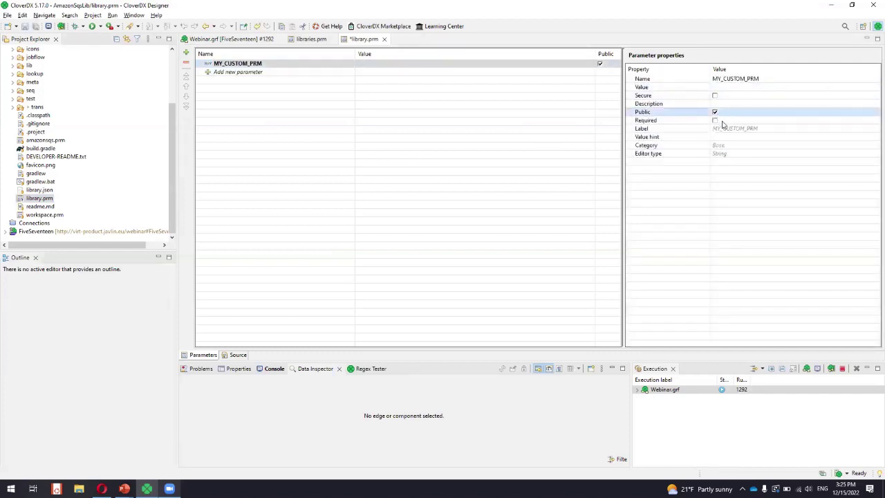
pyautogui.click(749, 128)
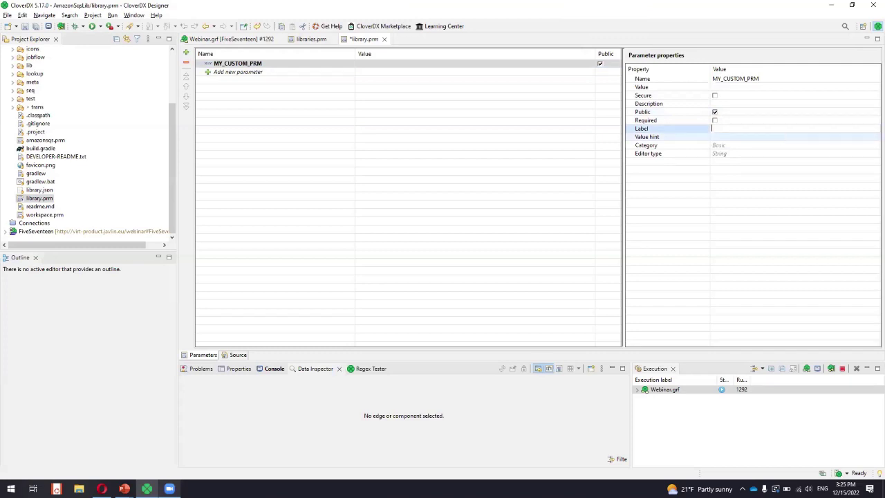
pyautogui.write('My label')
pyautogui.press('Return')
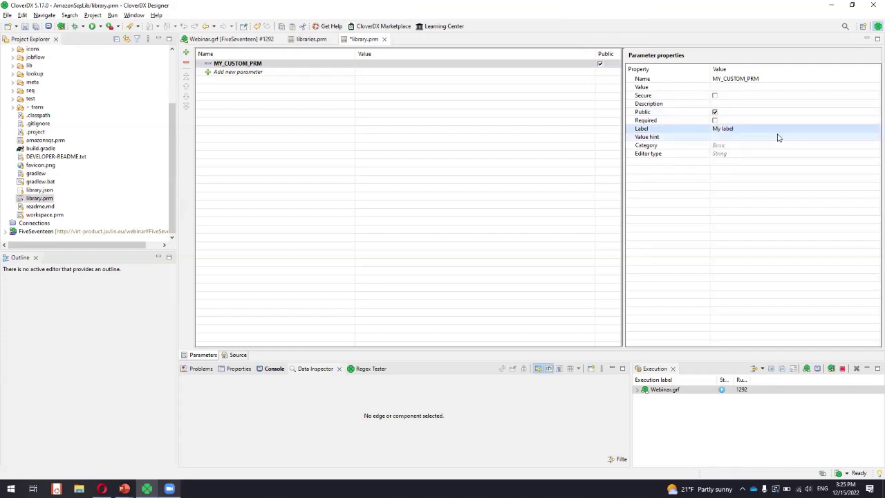
# Step: Set the value of MY_CUSTOM_PRM to aaa, then save and close library.prm
pyautogui.click(412, 68)
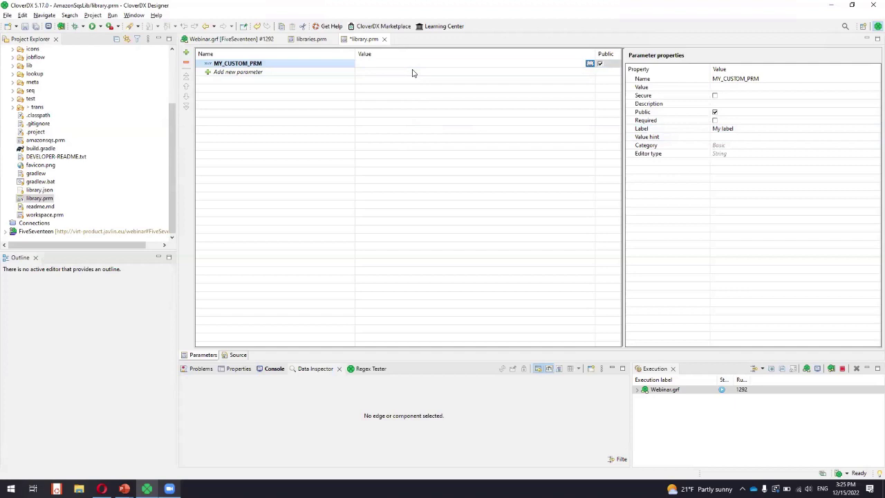
pyautogui.write('aaa')
pyautogui.press('Return')
pyautogui.hotkey('ctrl', 's')
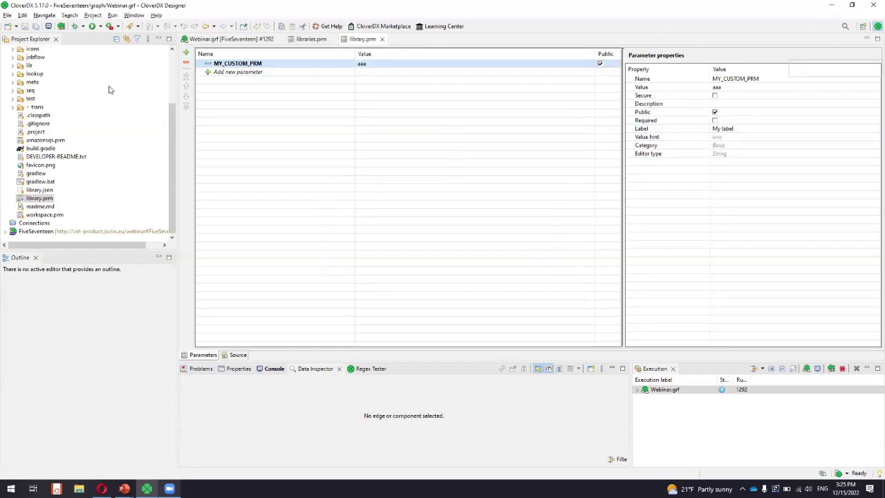
pyautogui.hotkey('ctrl', 'w')
# Step: Start exporting AmazonSqsLib as a library, accepting the preselected public subgraphs and the existing description, version 1.0 and output path
pyautogui.scroll(3, 73, 118)
pyautogui.rightClick(69, 49)
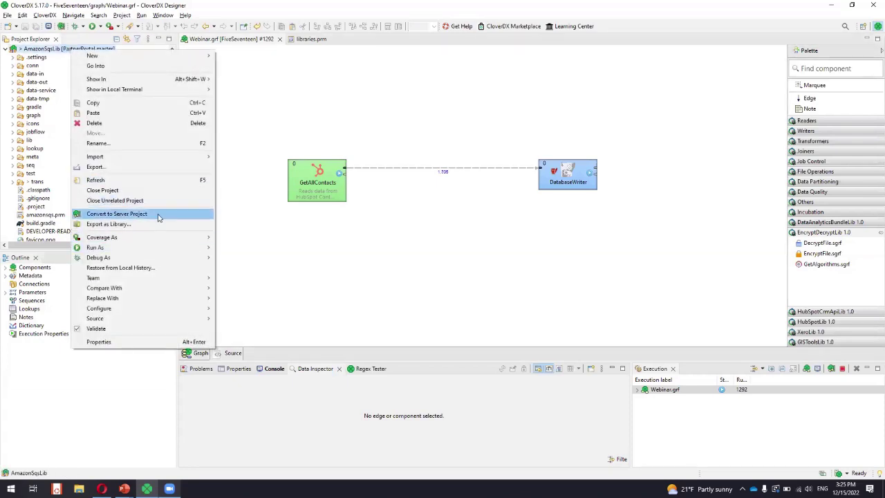
pyautogui.click(109, 224)
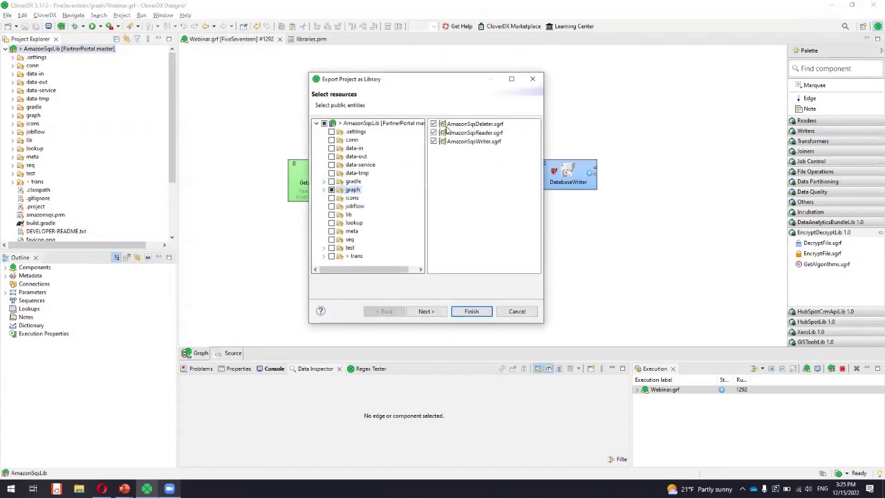
pyautogui.click(439, 315)
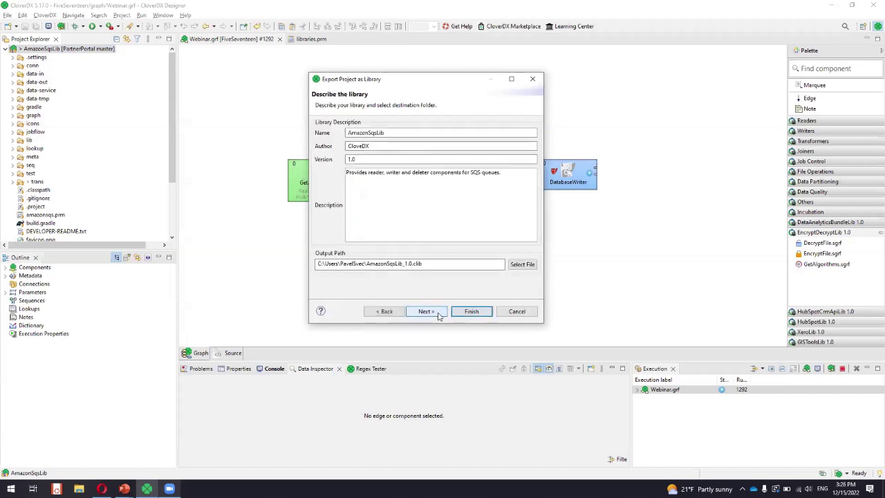
pyautogui.click(438, 315)
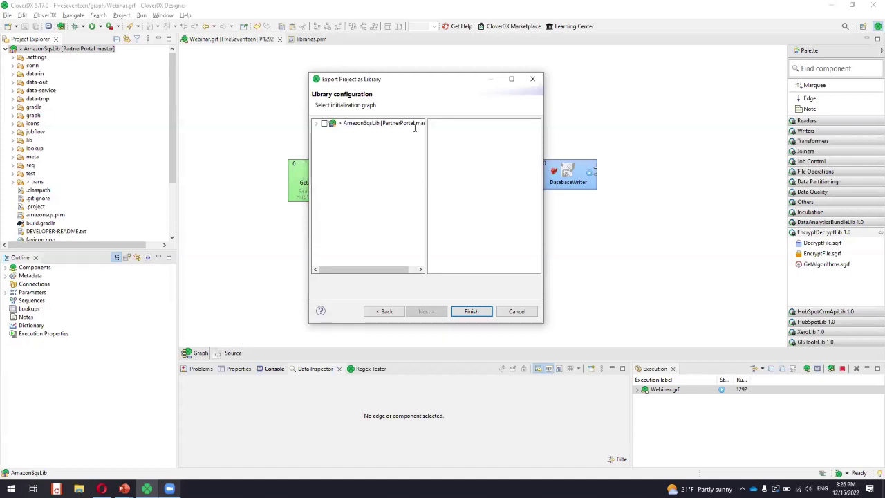
# Step: Choose AmazonSqsDeleter.sgrf from the graph folder as the library's initialization graph and finish the export
pyautogui.click(316, 123)
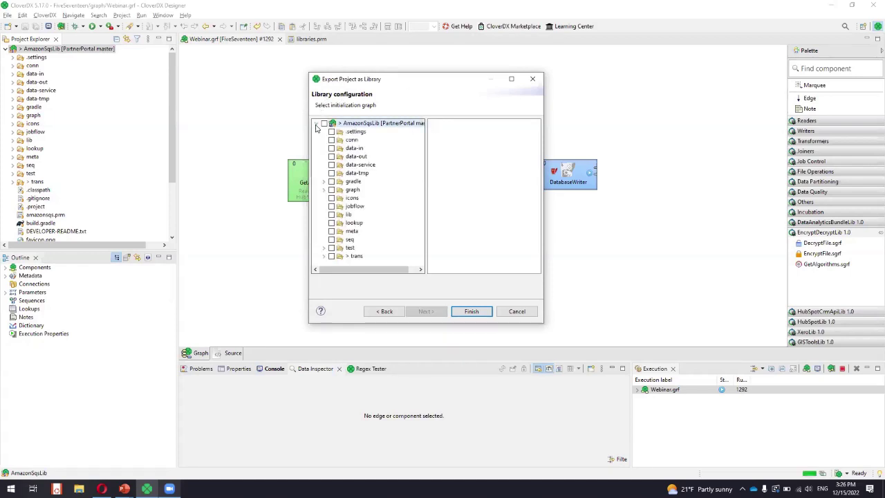
pyautogui.click(324, 190)
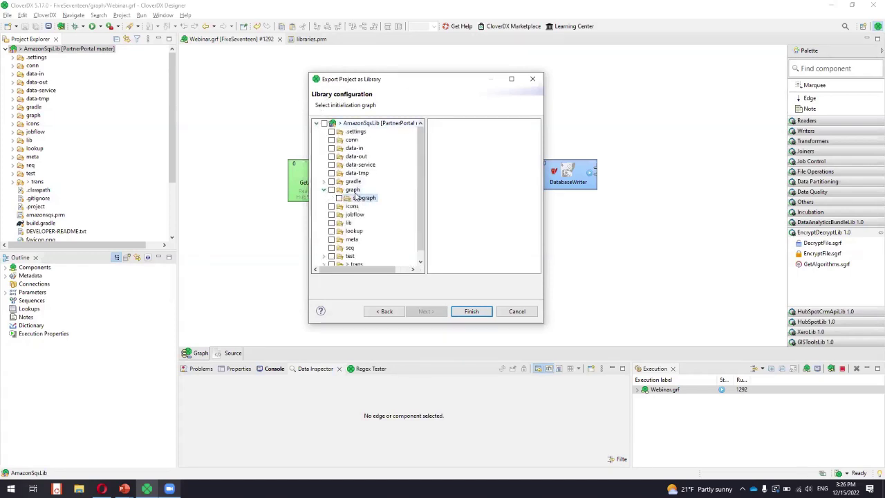
pyautogui.click(353, 190)
pyautogui.click(456, 124)
pyautogui.click(434, 124)
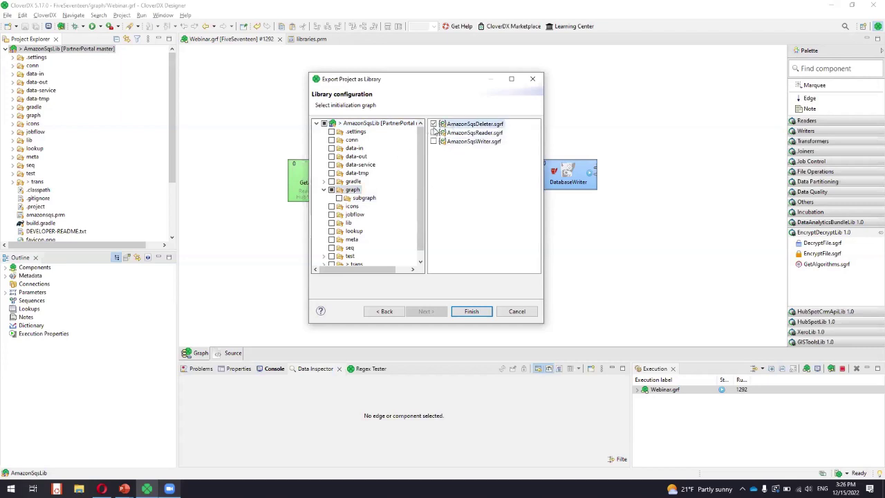
pyautogui.click(478, 311)
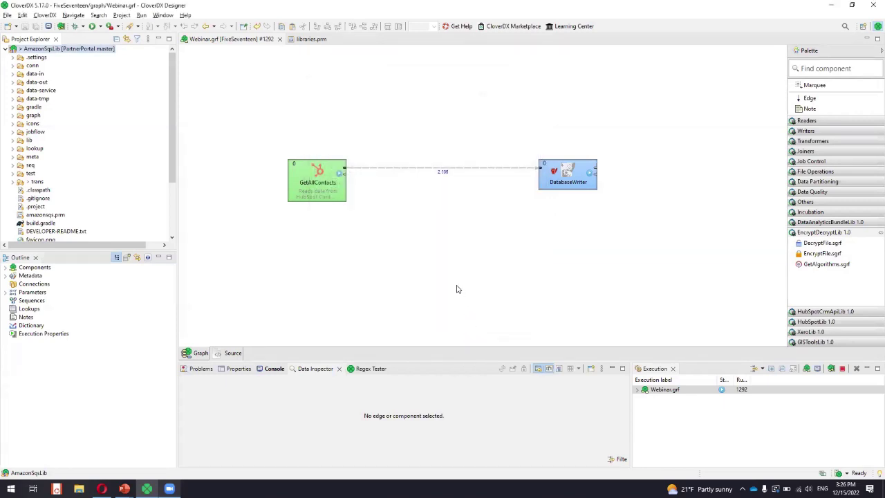
pyautogui.scroll(-3, 108, 181)
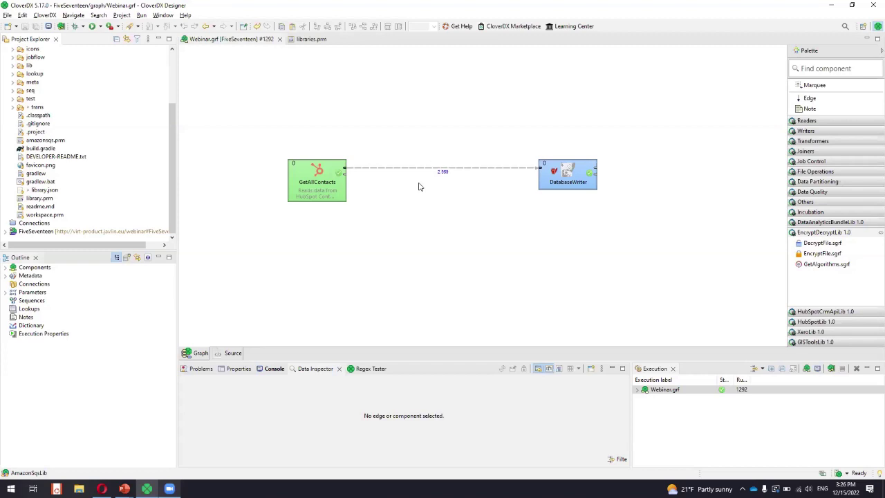
pyautogui.scroll(3, 126, 166)
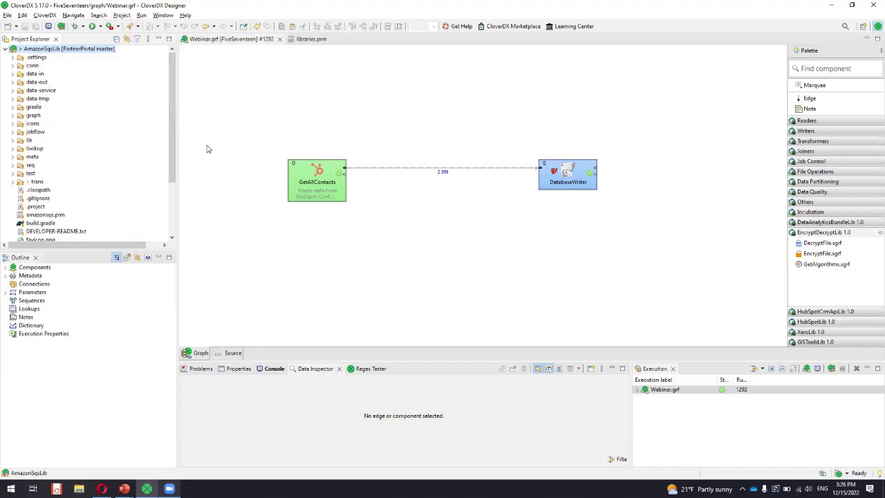
# Step: Switch to the CloverDX Server console in the browser and open its Libraries page
pyautogui.hotkey('alt', 'Tab')
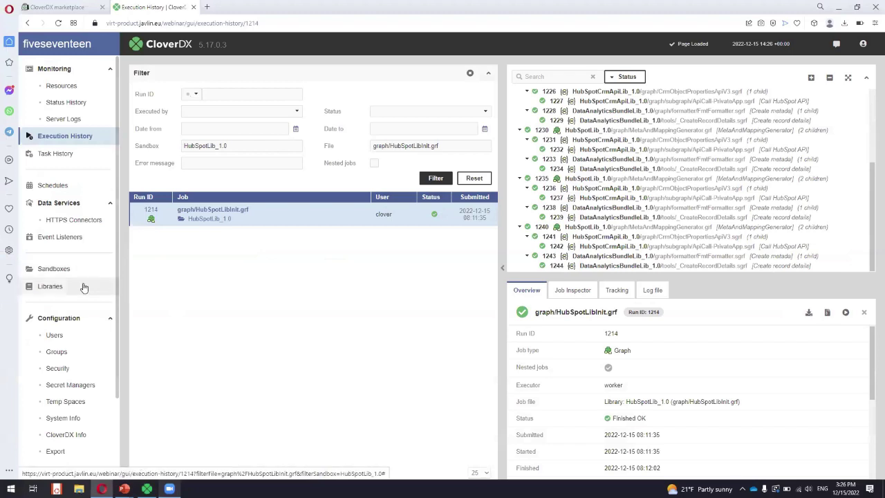
pyautogui.click(83, 287)
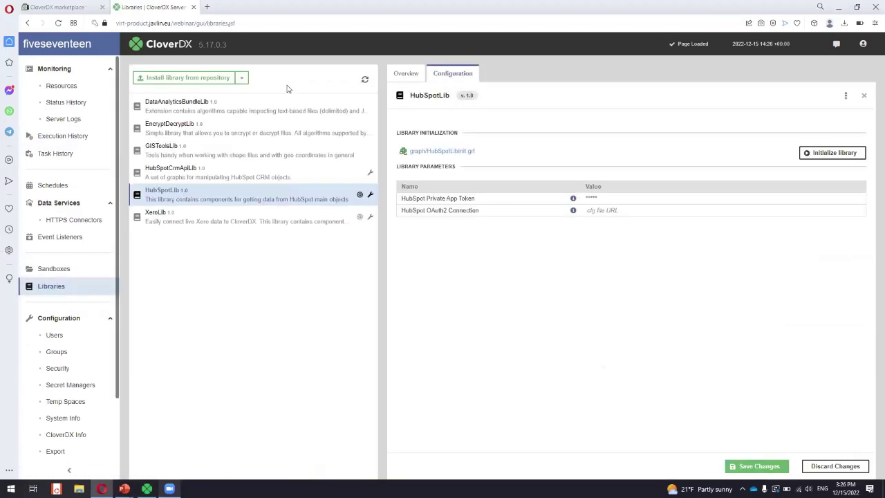
pyautogui.click(242, 78)
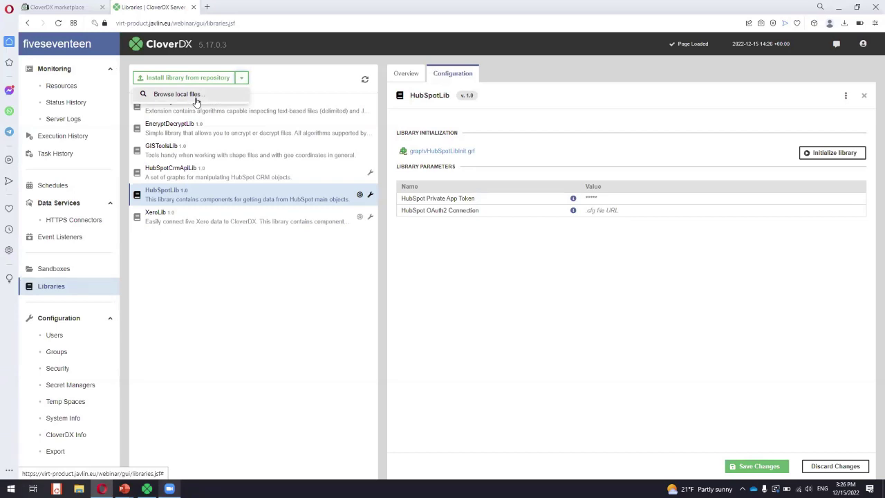
pyautogui.click(204, 248)
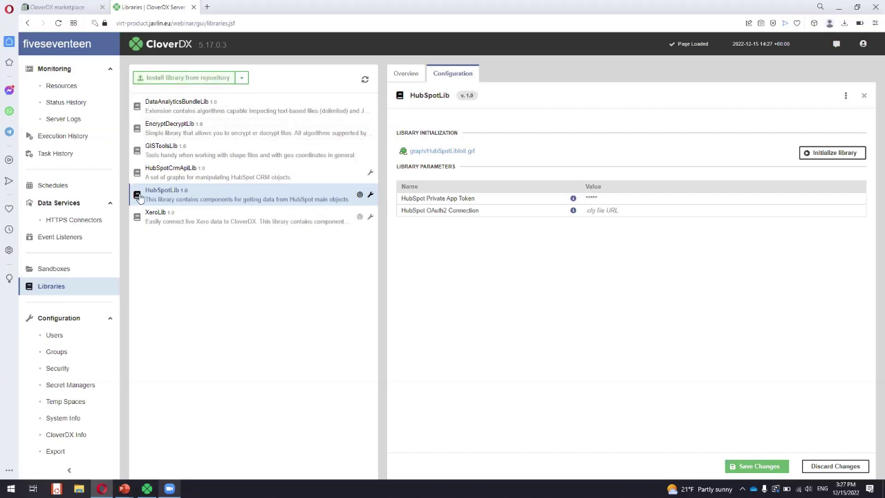
# Step: Open the alert and notification settings of the "Delete old debug files" schedule
pyautogui.click(63, 187)
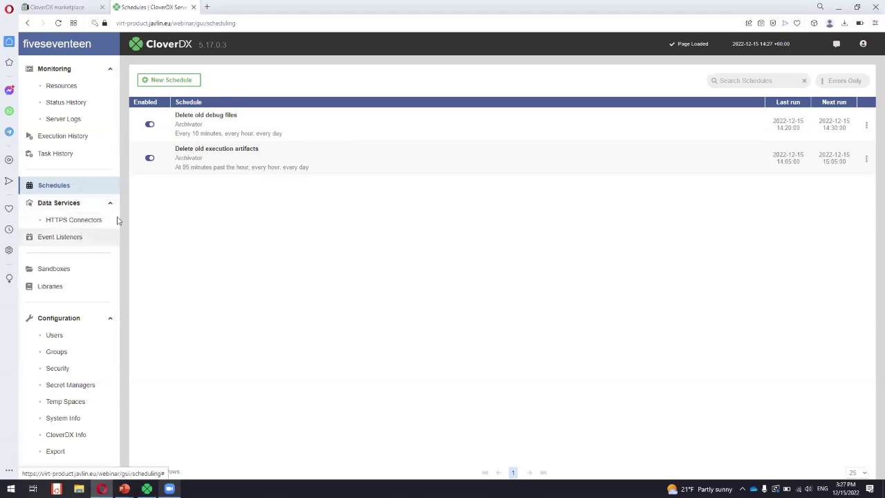
pyautogui.click(278, 131)
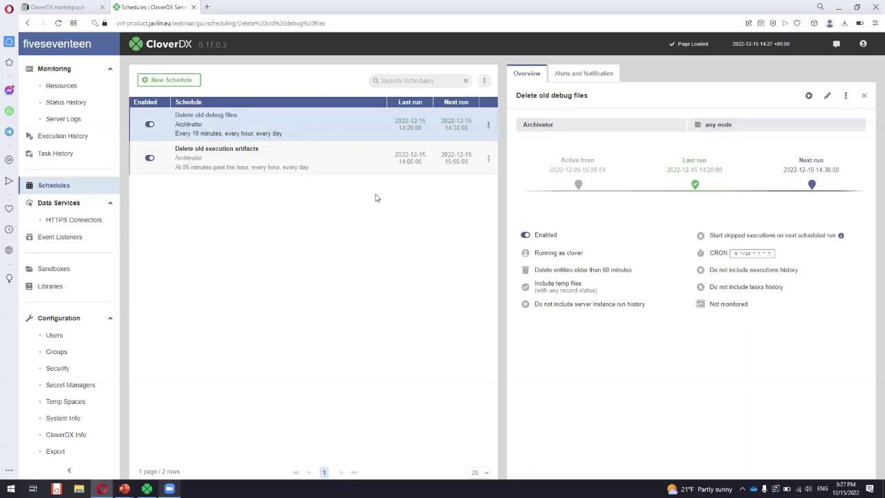
pyautogui.click(607, 81)
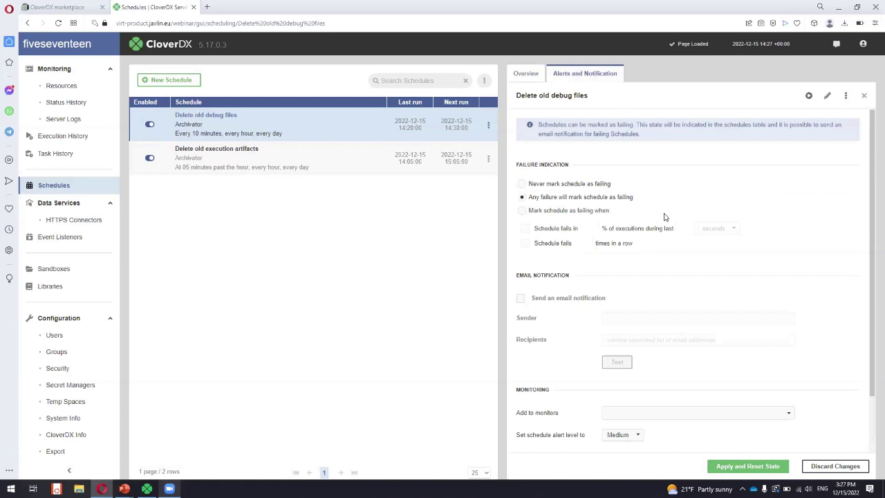
# Step: Enable email notification for the "Delete old debug files" schedule and set the sender to "CloverDX Housekeeping"
pyautogui.scroll(-1, 665, 217)
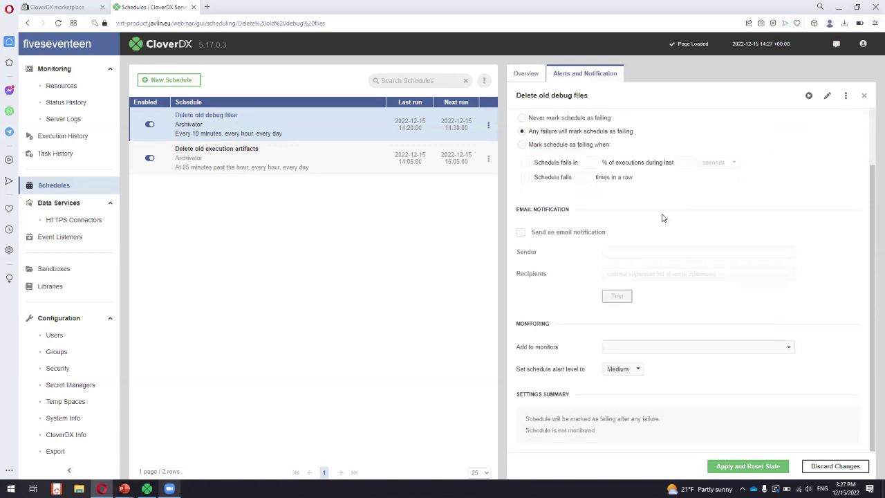
pyautogui.click(520, 233)
pyautogui.click(666, 251)
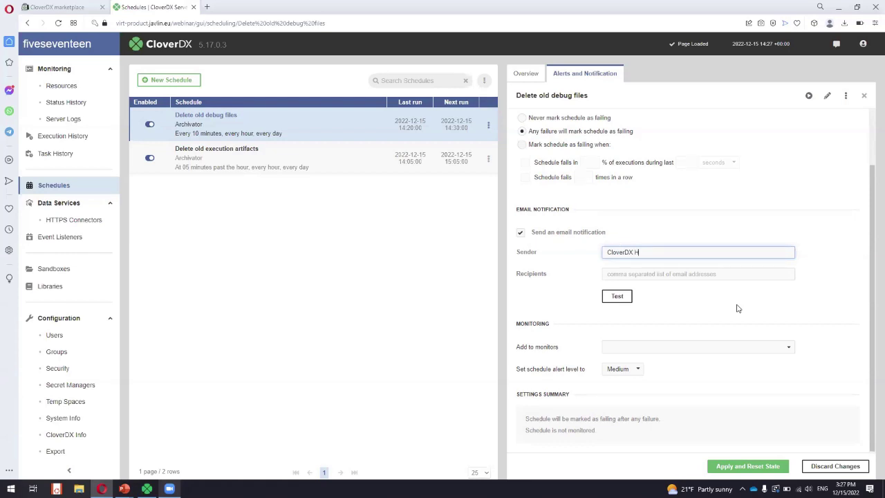
pyautogui.write('usekeeping')
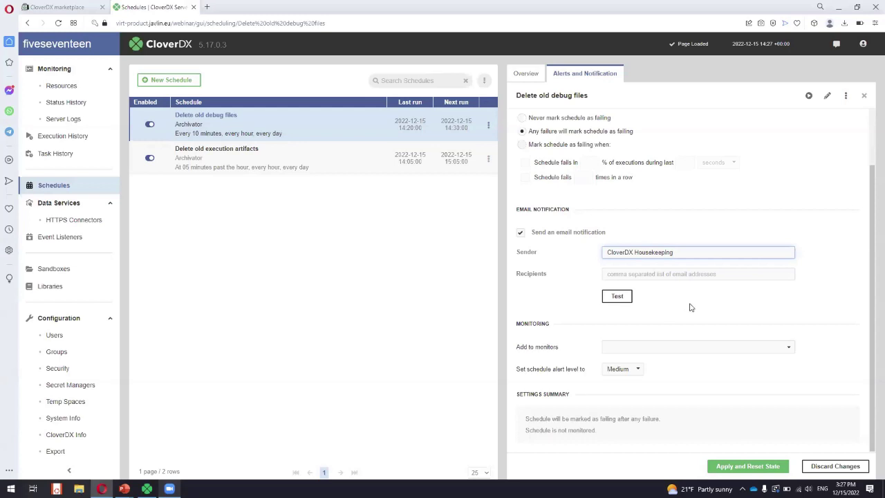